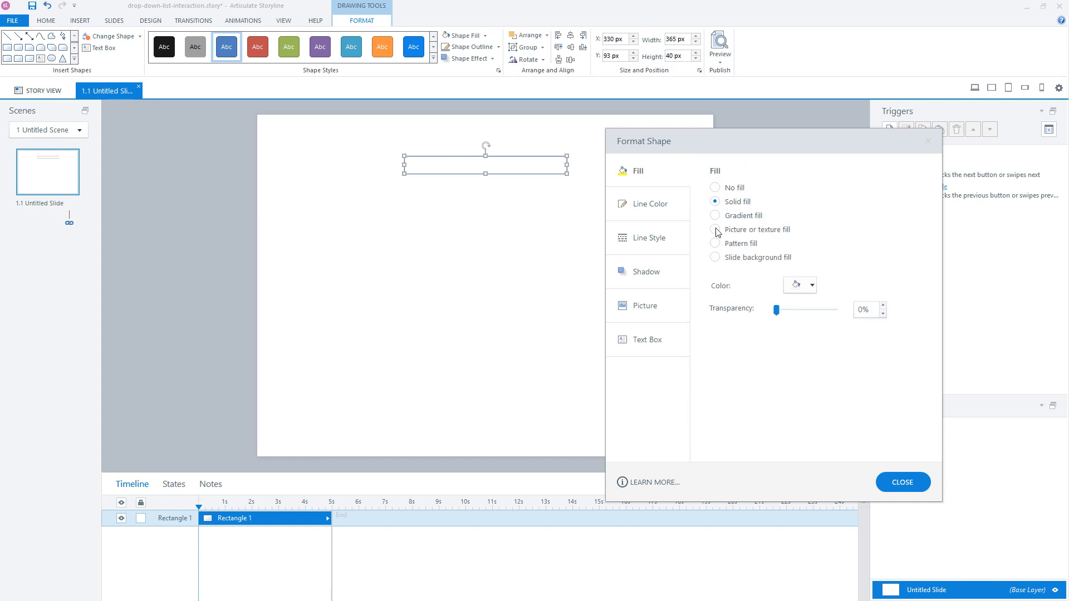
# Set the small rectangle's solid fill transparency to 30%, close the shape formatting and deselect the shape
pyautogui.click(863, 311)
pyautogui.write('30')
pyautogui.press('Return')
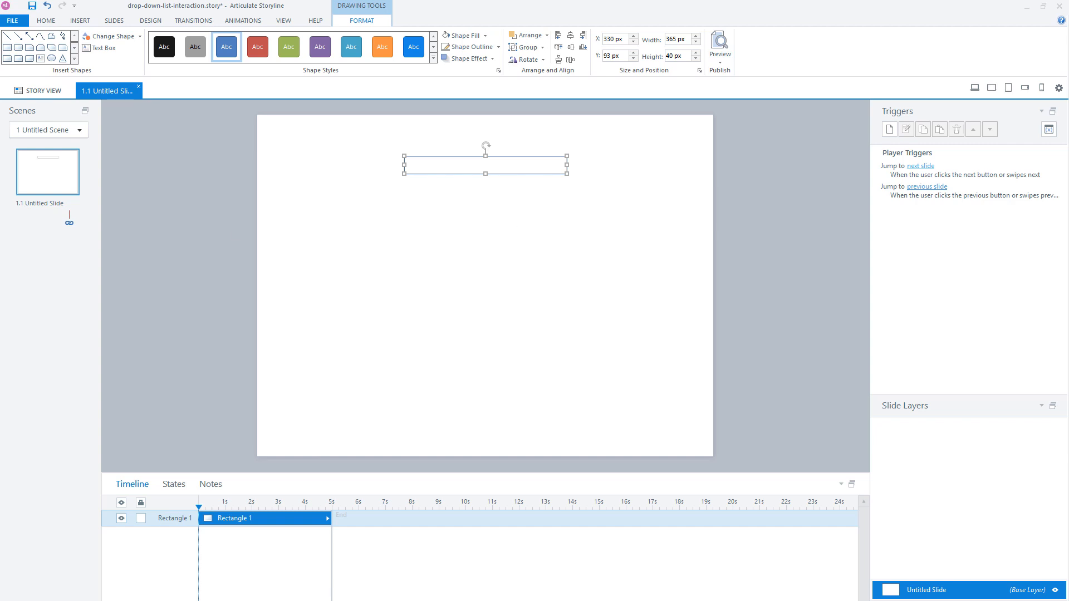
pyautogui.click(221, 287)
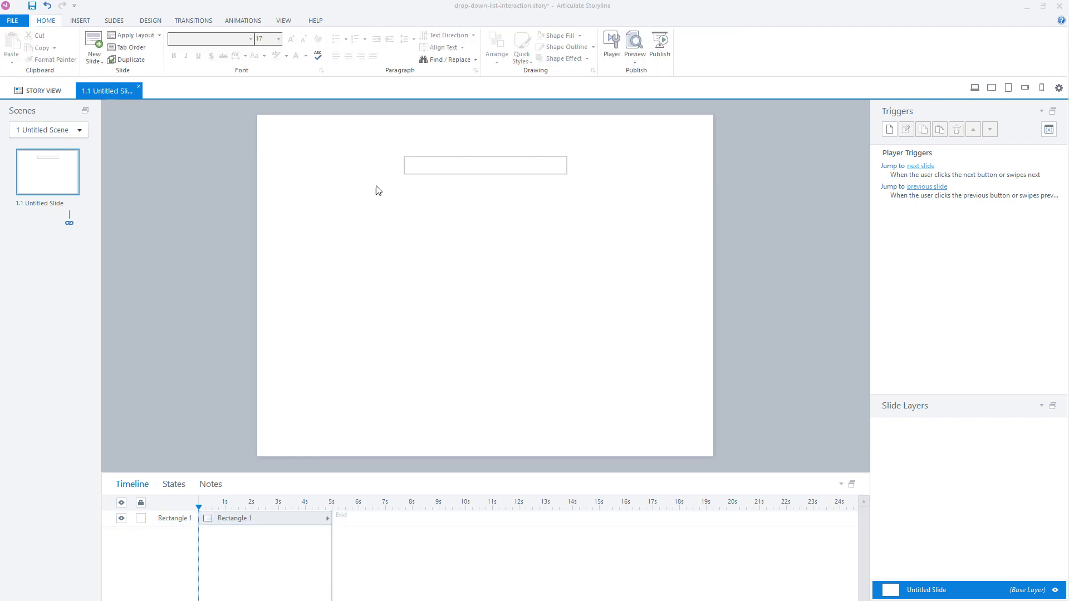
# Draw a rectangle covering the whole slide, about 1024 × 768 px, and place it behind the small rectangle
pyautogui.click(80, 21)
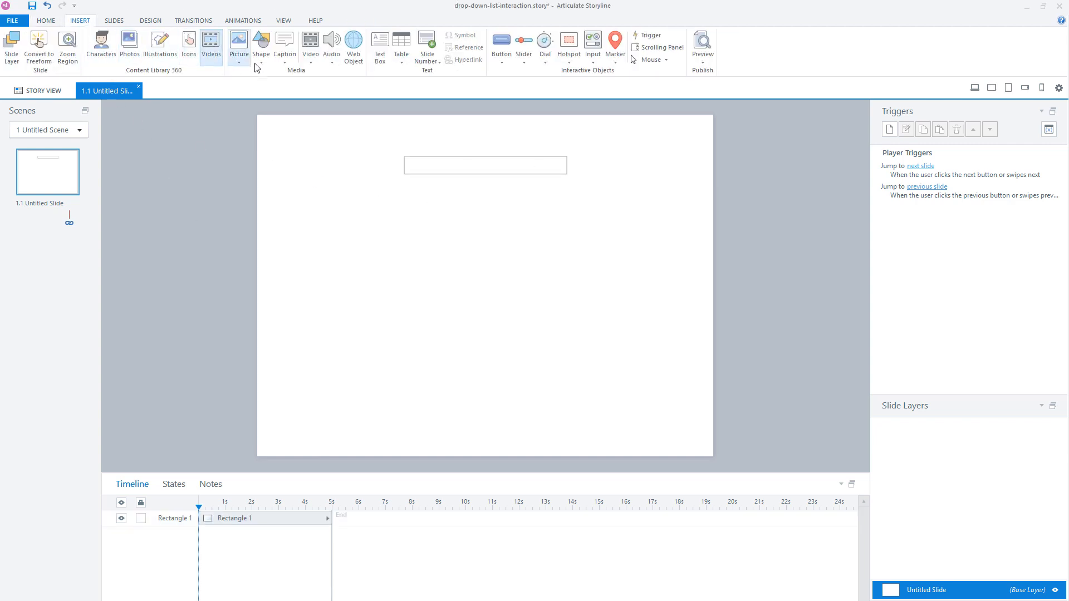
pyautogui.click(262, 46)
pyautogui.click(134, 105)
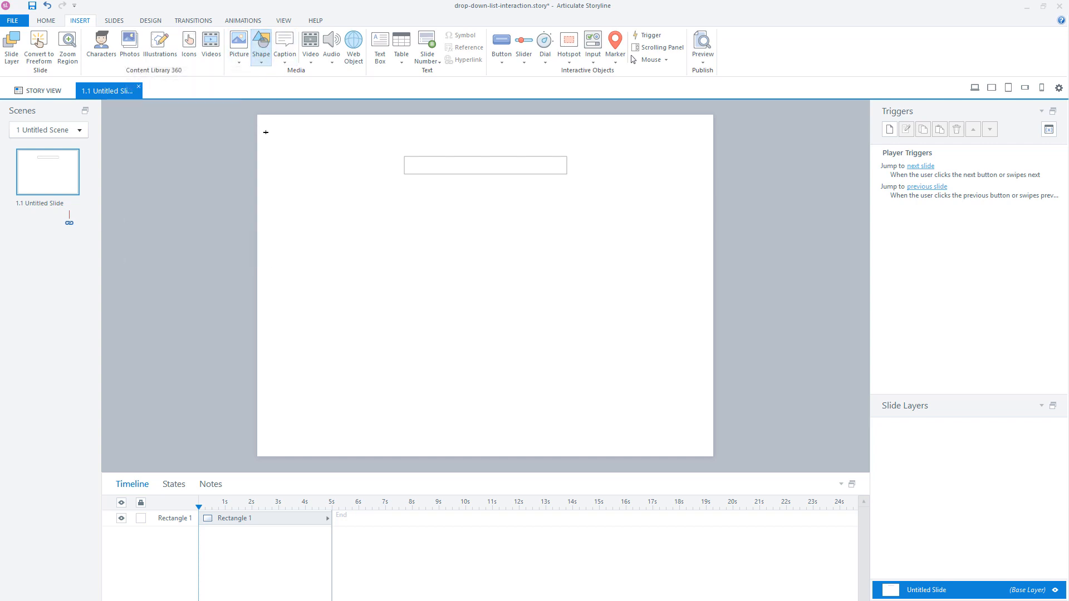
pyautogui.moveTo(257, 115)
pyautogui.mouseDown()
pyautogui.moveTo(627, 382)
pyautogui.moveTo(712, 457)
pyautogui.mouseUp()
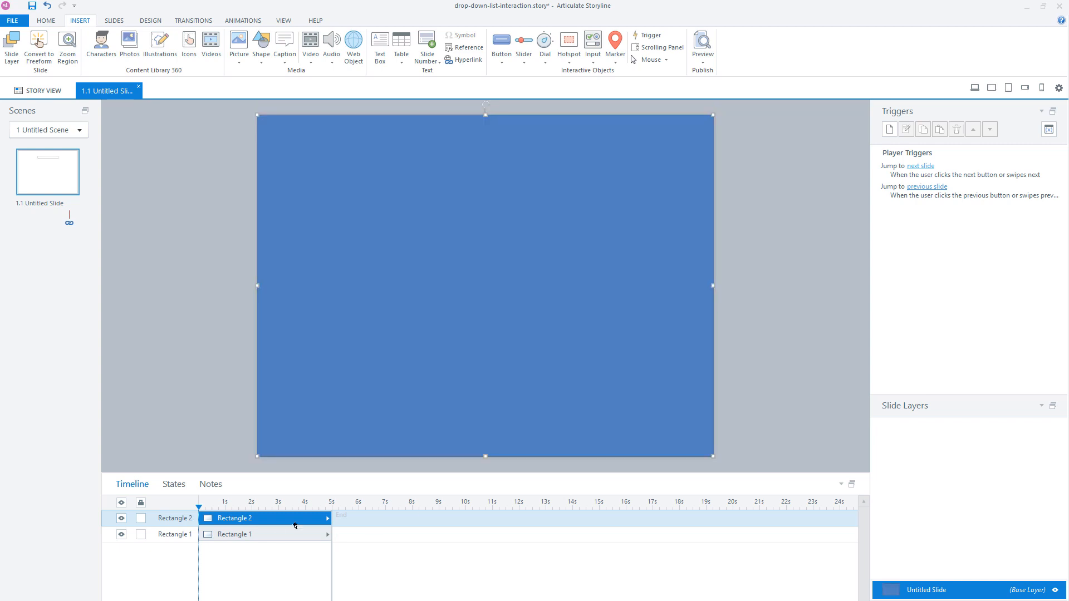
pyautogui.moveTo(259, 518); pyautogui.dragTo(204, 530)
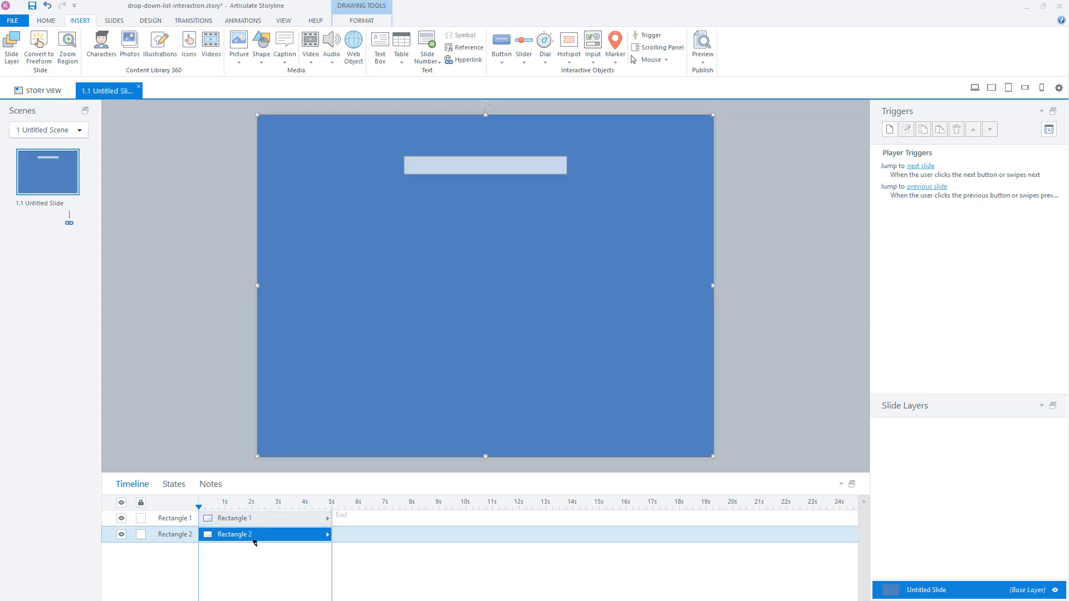
# Fill the full-slide background rectangle with a light blue theme color
pyautogui.click(369, 21)
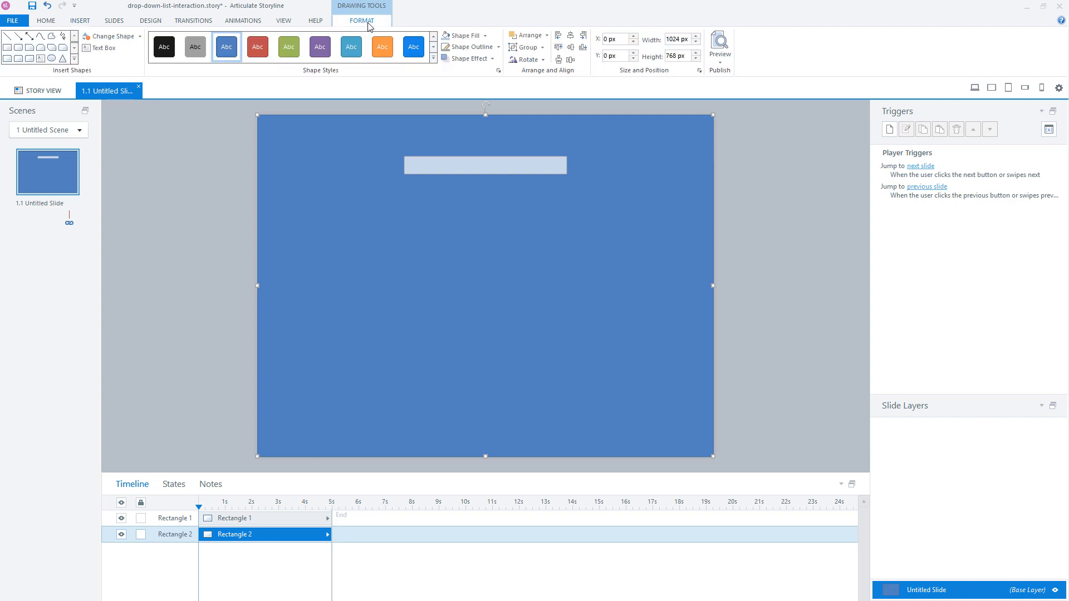
pyautogui.click(485, 35)
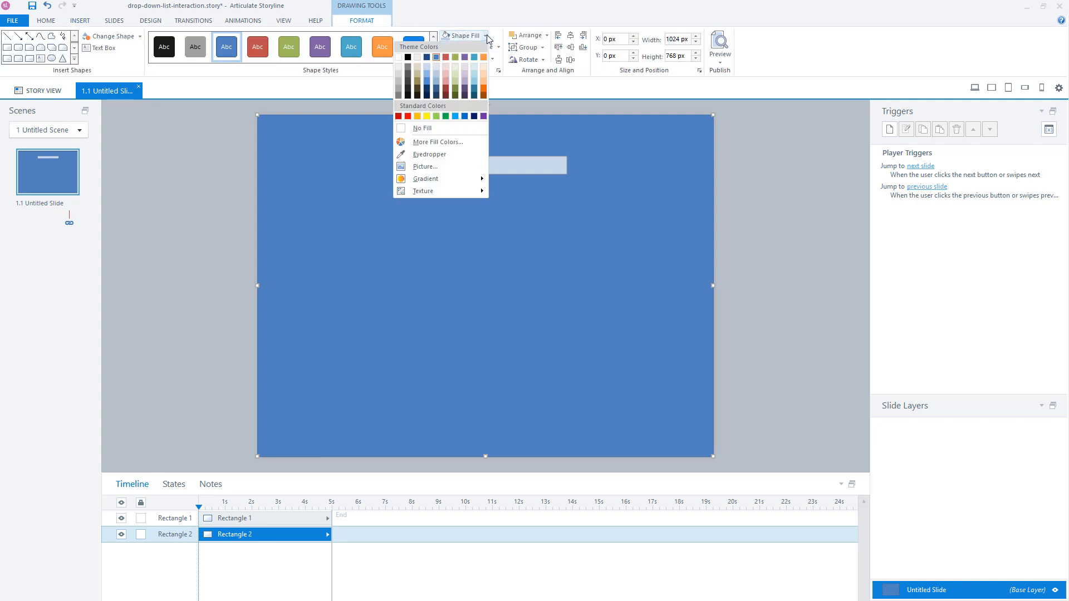
pyautogui.click(437, 73)
pyautogui.press('Escape')
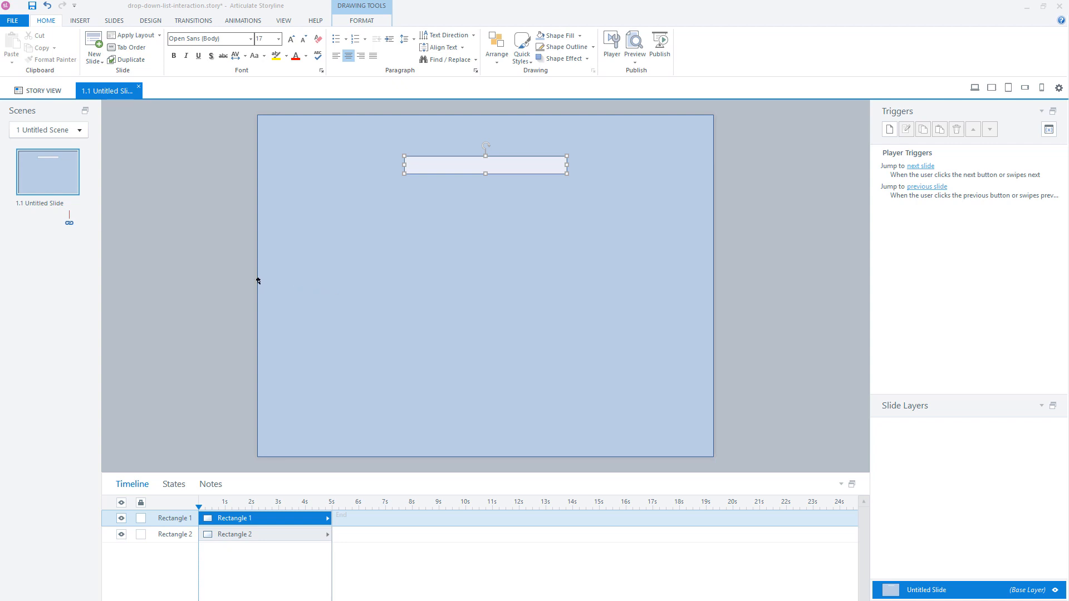
# In the small rectangle's Normal state, add a text box about 267 × 40 px reading "select your language"
pyautogui.click(174, 484)
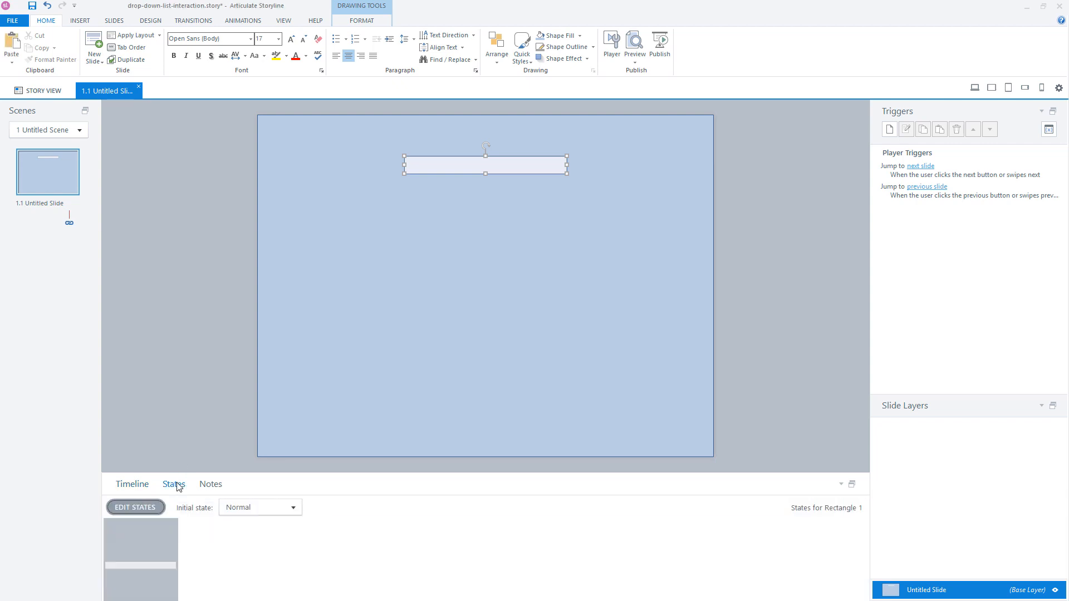
pyautogui.click(134, 508)
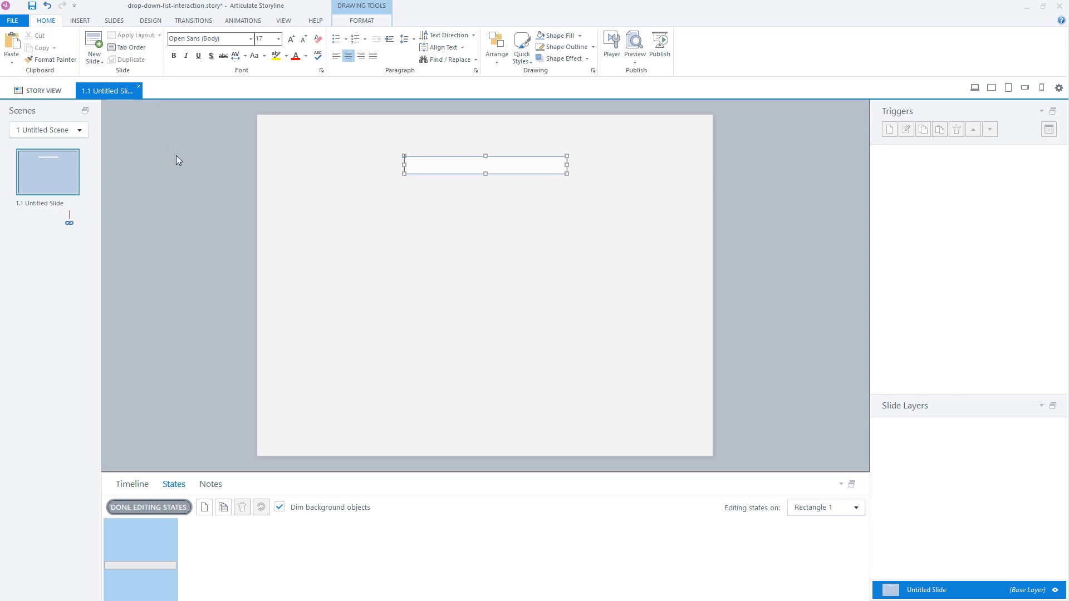
pyautogui.click(80, 21)
pyautogui.click(380, 46)
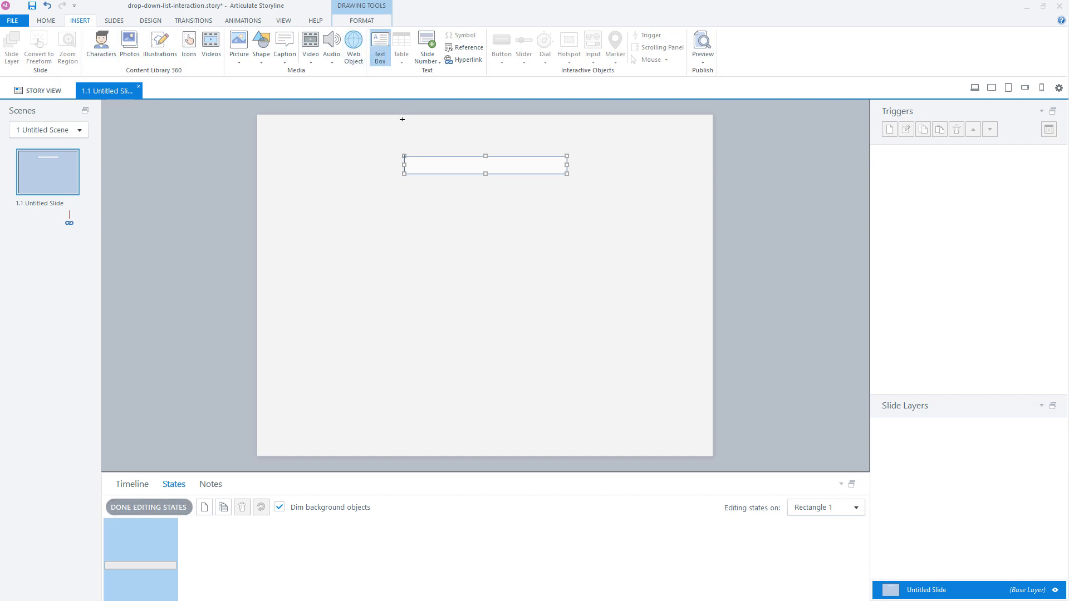
pyautogui.moveTo(417, 157); pyautogui.dragTo(536, 175)
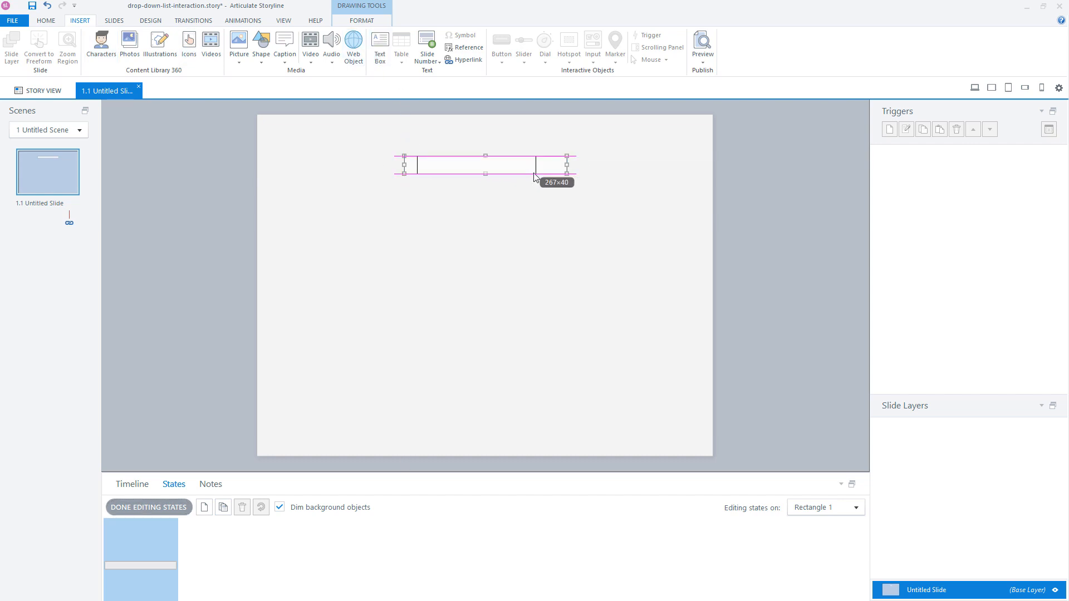
pyautogui.click(450, 164)
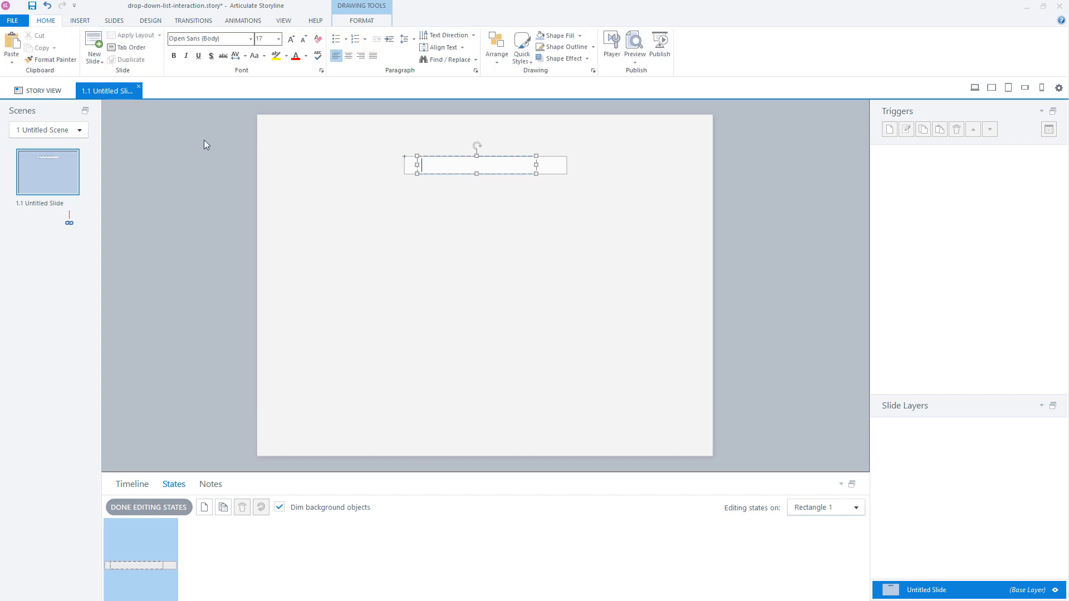
pyautogui.write('select your language')
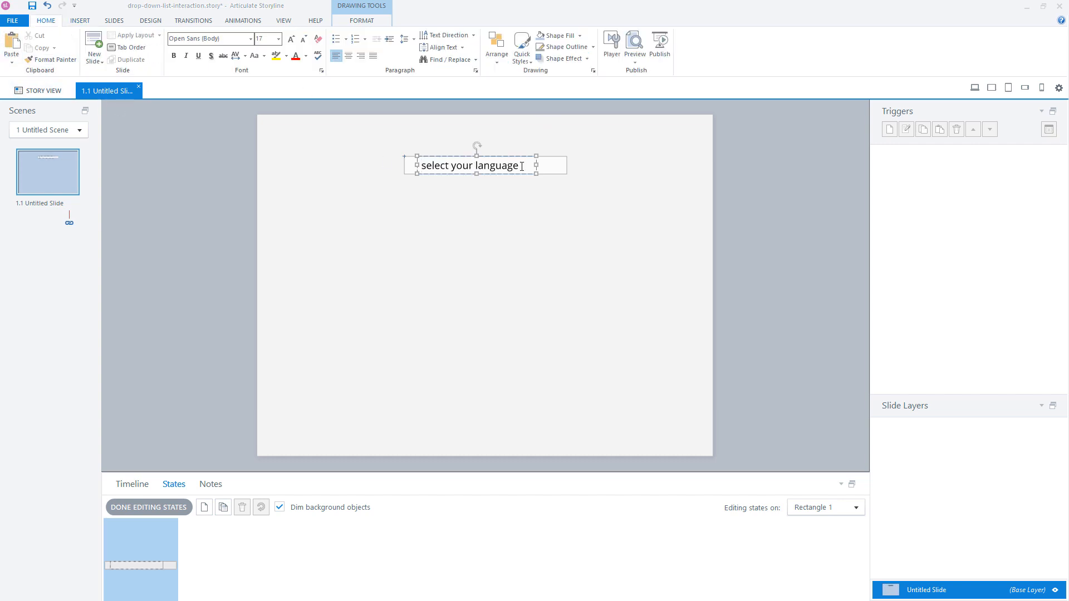
# Reduce the "select your language" text to size 12 and center its text box vertically within the rectangle
pyautogui.hotkey('ctrl', 'a')
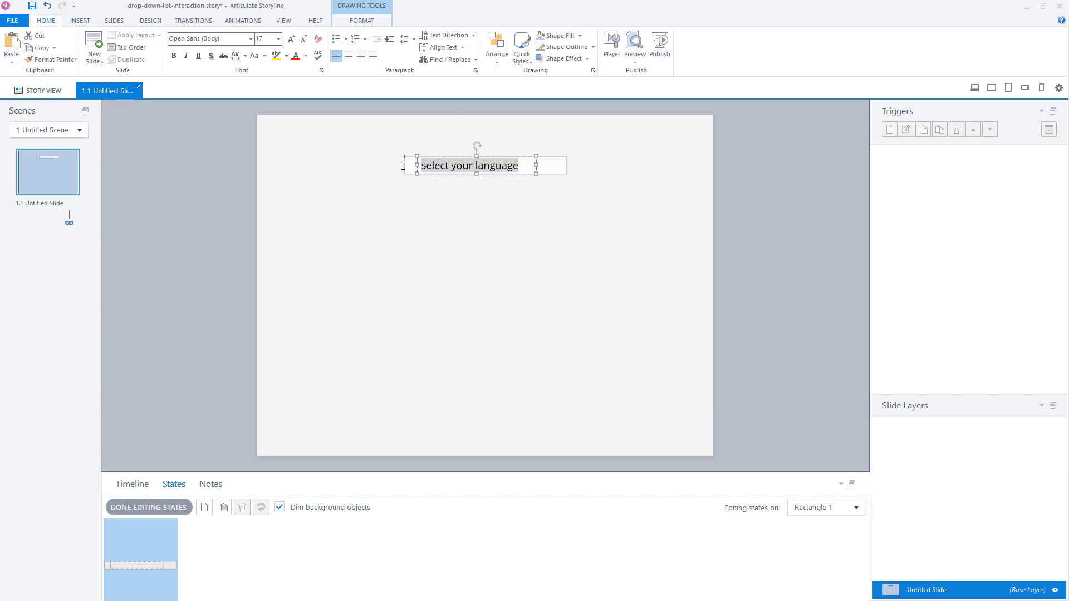
pyautogui.click(303, 45)
pyautogui.click(303, 44)
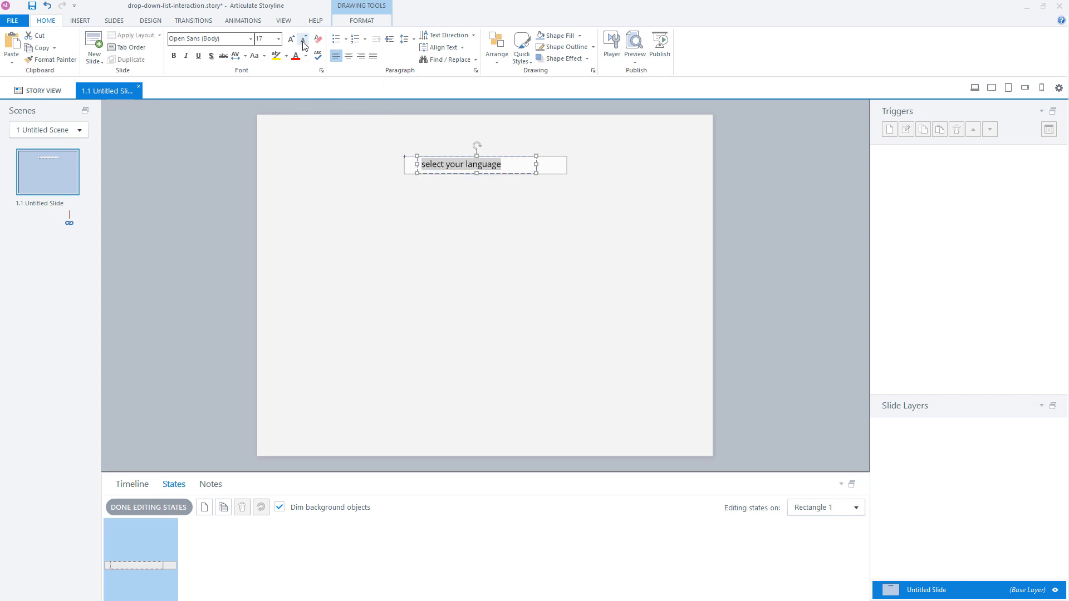
pyautogui.click(303, 45)
pyautogui.click(303, 44)
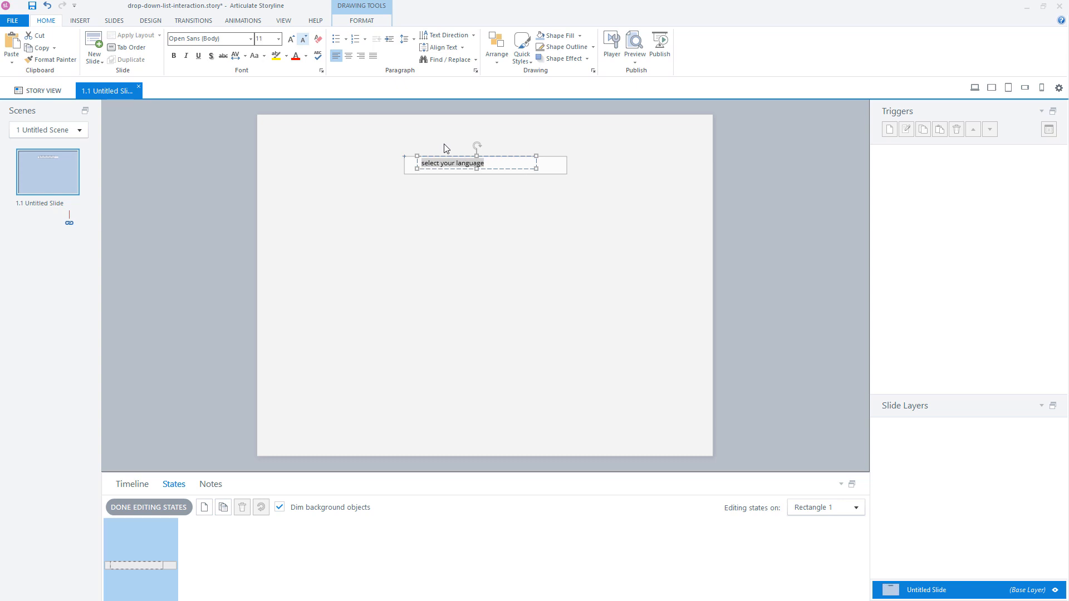
pyautogui.click(291, 39)
pyautogui.click(458, 169)
pyautogui.moveTo(458, 170); pyautogui.dragTo(513, 171)
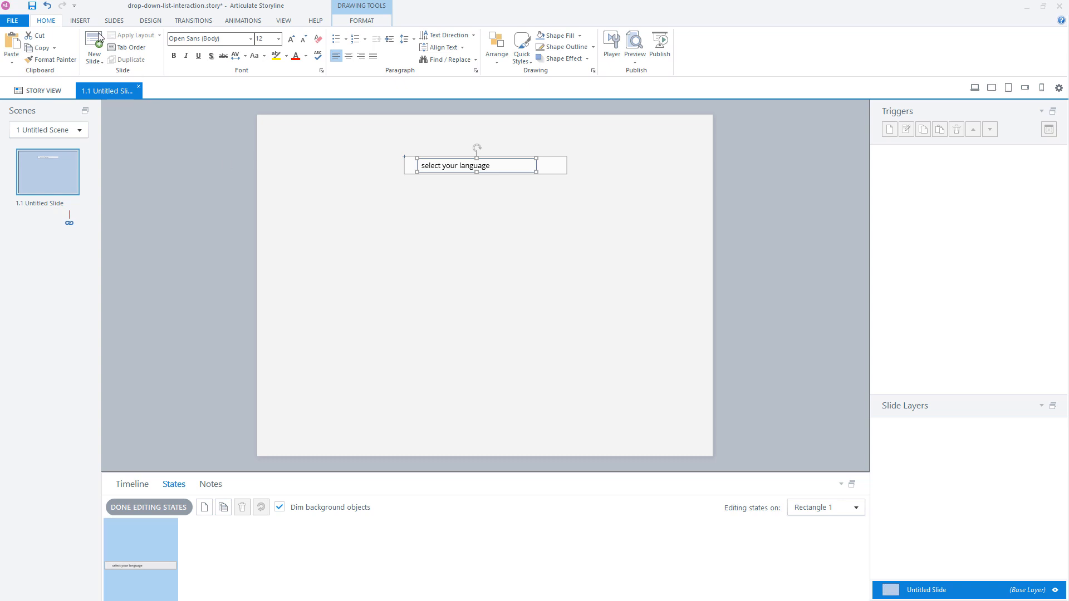
# Insert the thick, wide downward chevron icon from the "arrow down" icons into the rectangle's state
pyautogui.click(83, 22)
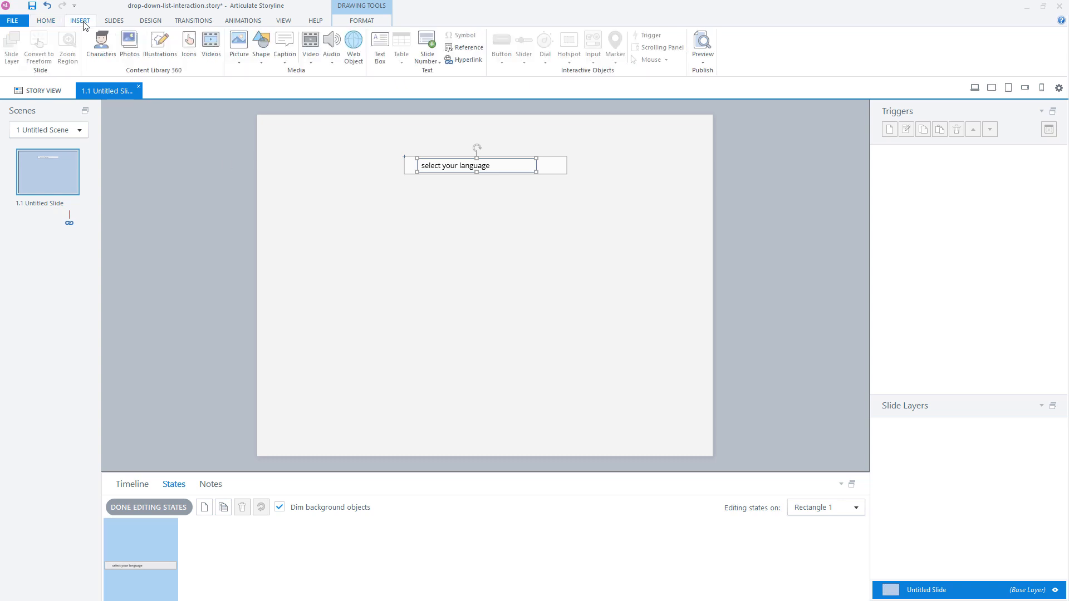
pyautogui.click(190, 44)
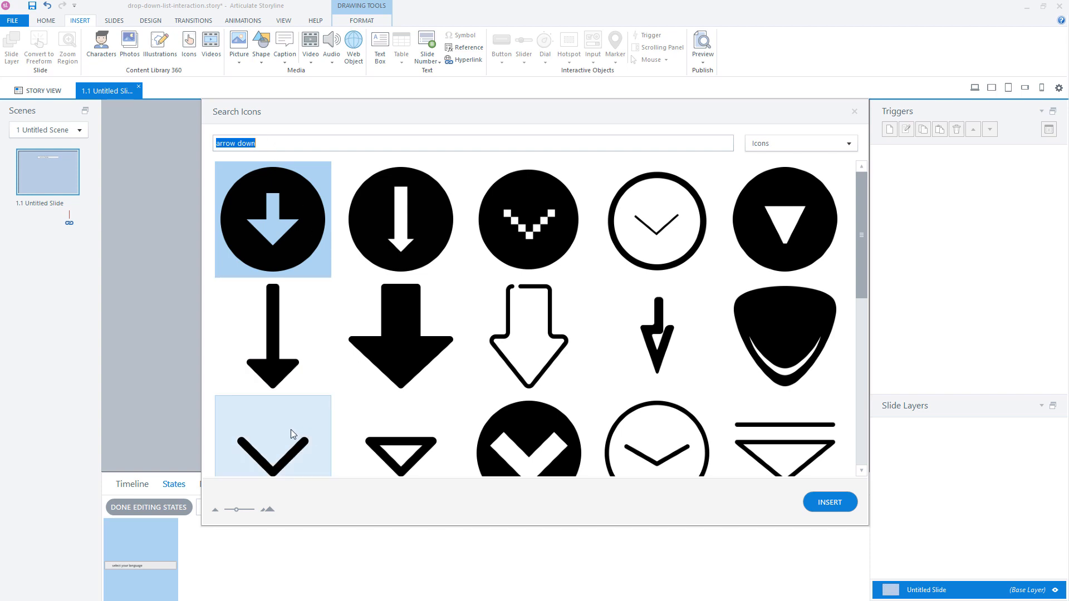
pyautogui.scroll(-2, 290, 429)
pyautogui.click(622, 437)
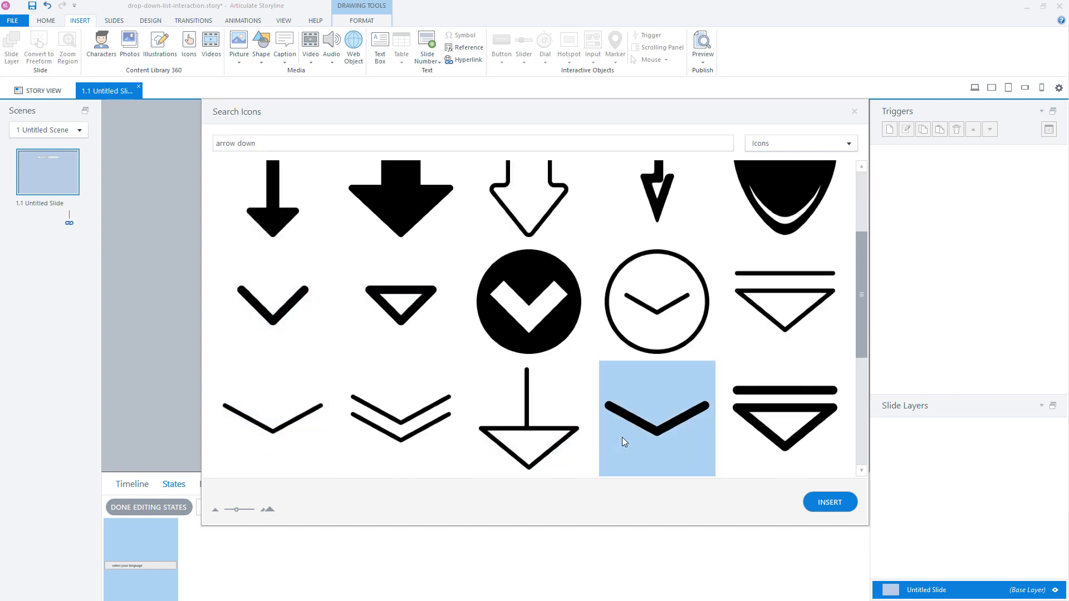
pyautogui.click(830, 501)
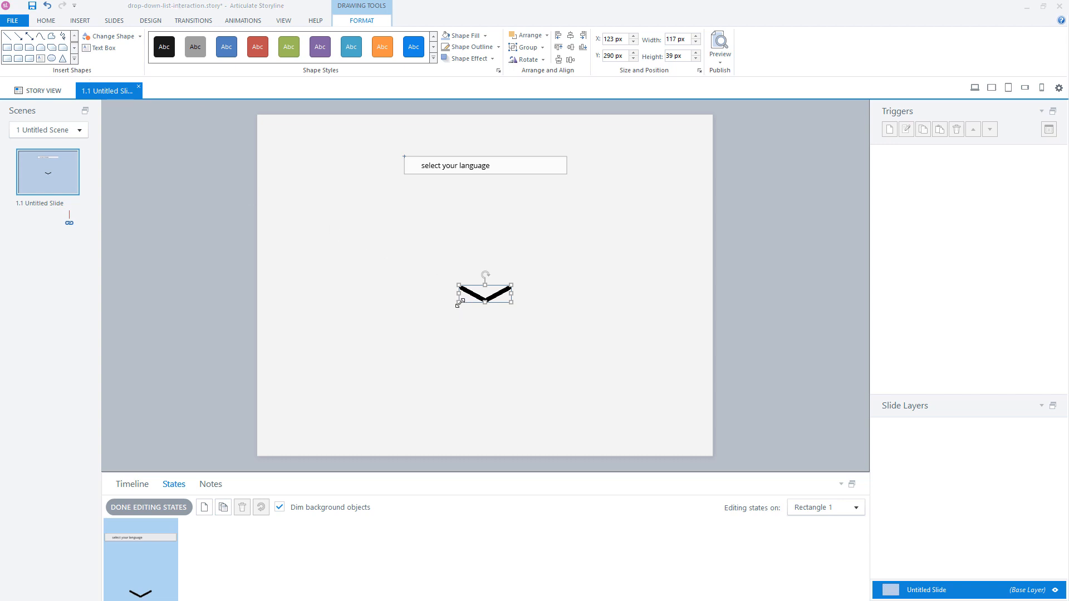
# Shrink the chevron to about 42 × 14 px and position it at X 304, Y 15 px, inside the rectangle's right end
pyautogui.moveTo(459, 302); pyautogui.dragTo(553, 170)
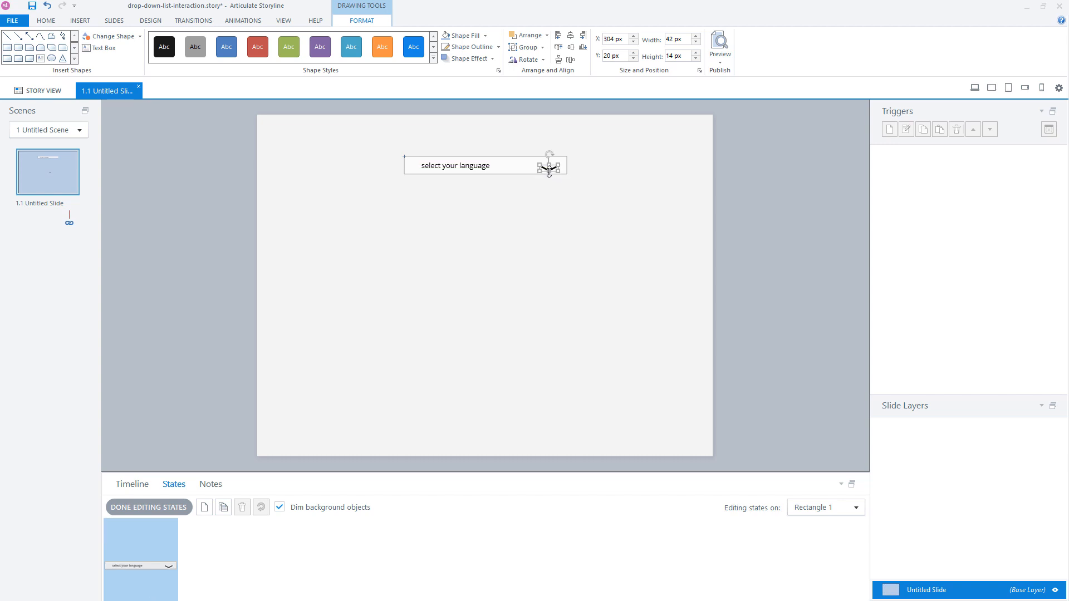
pyautogui.press('Up')
pyautogui.press('Up')
pyautogui.press('Up')
pyautogui.press('Up')
pyautogui.press('Up')
# Fill the chevron icon with a dark gray theme color
pyautogui.click(485, 36)
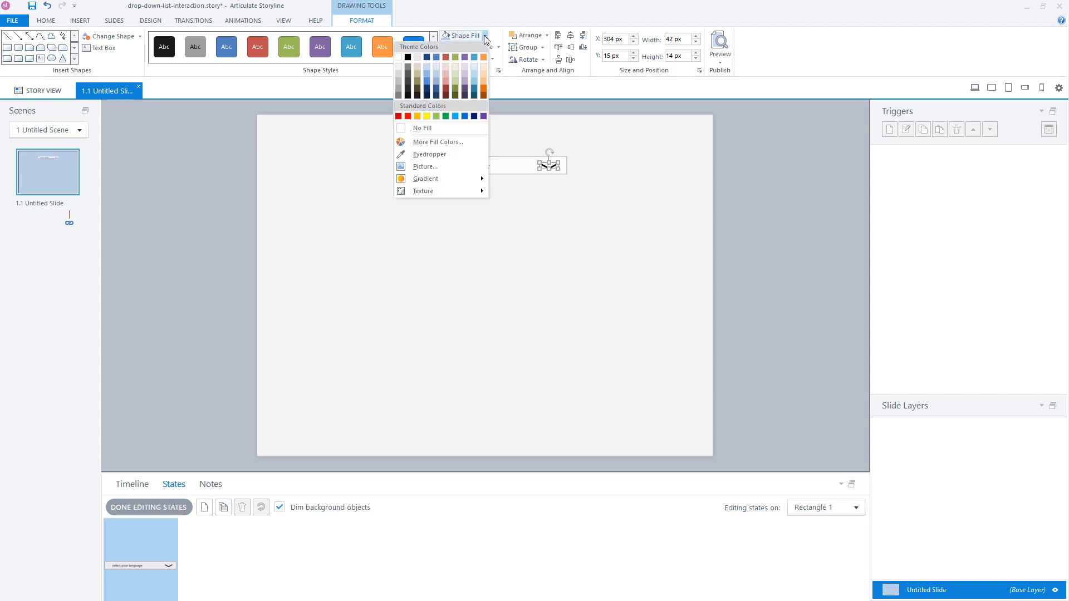
pyautogui.click(398, 92)
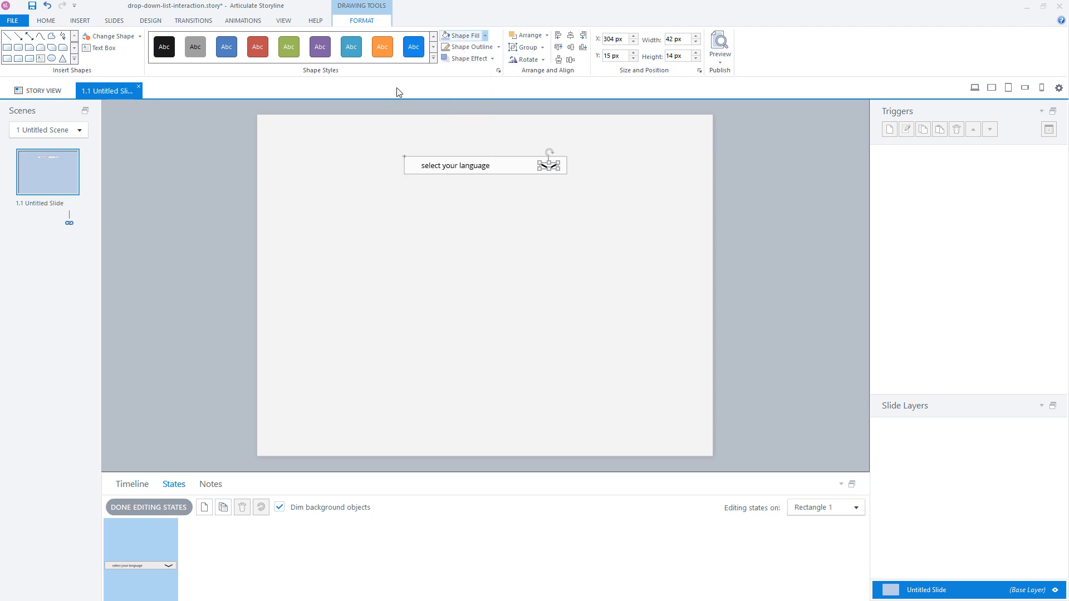
pyautogui.click(483, 36)
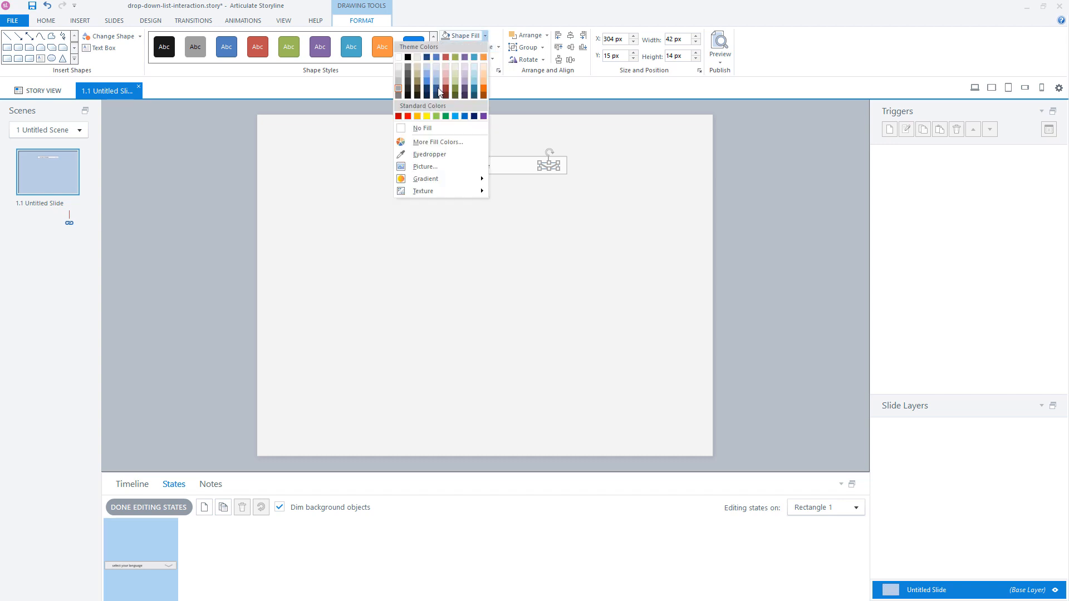
pyautogui.click(396, 95)
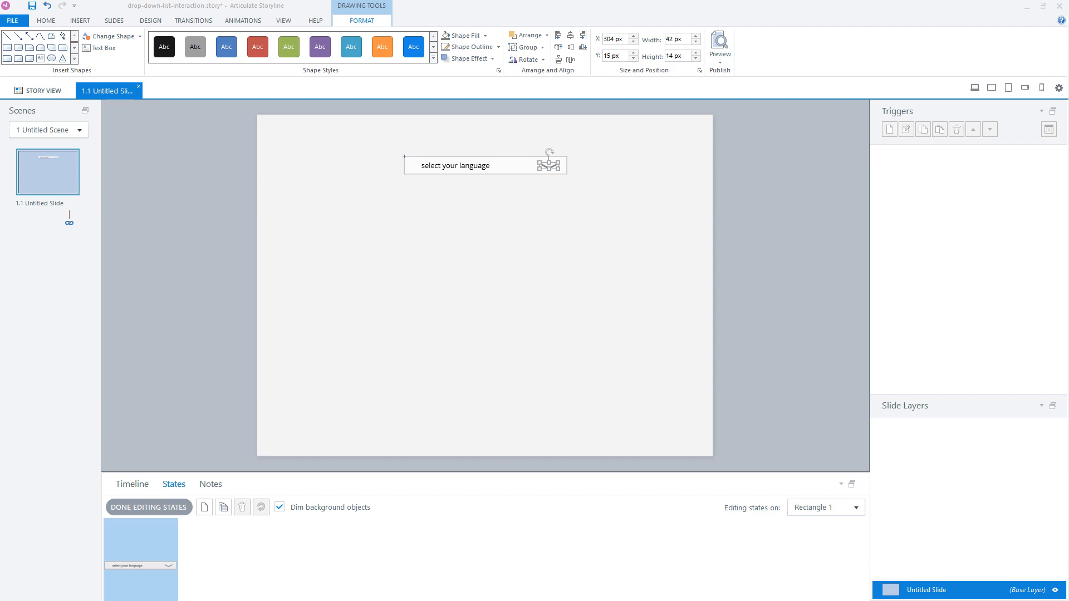
# Duplicate the rectangle's Normal state as a new state named Dutch and replace its label text with "Dutch"
pyautogui.click(223, 507)
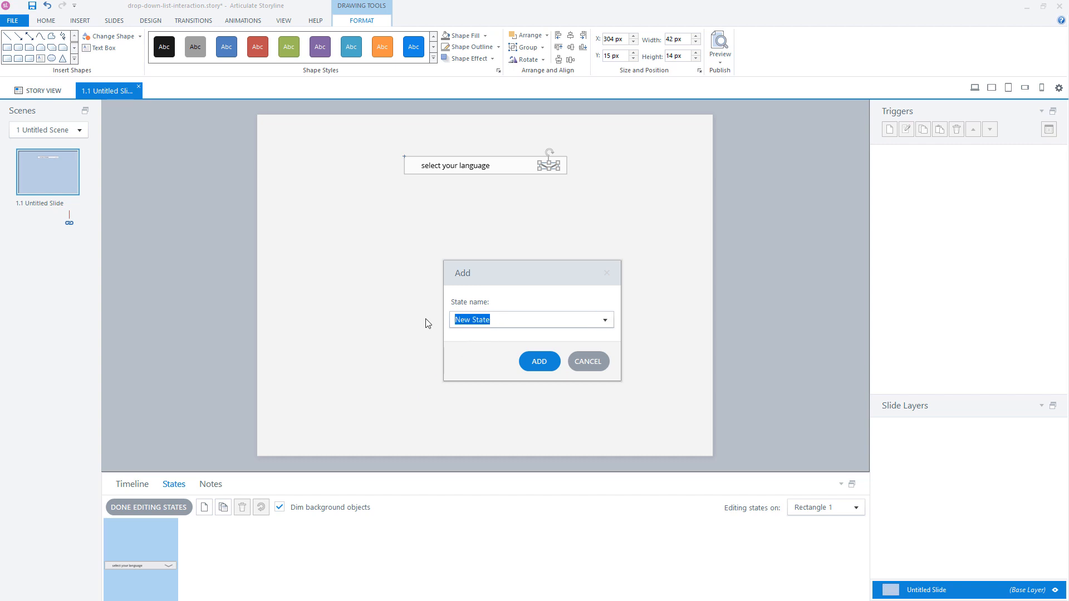
pyautogui.write('Dutch')
pyautogui.click(539, 359)
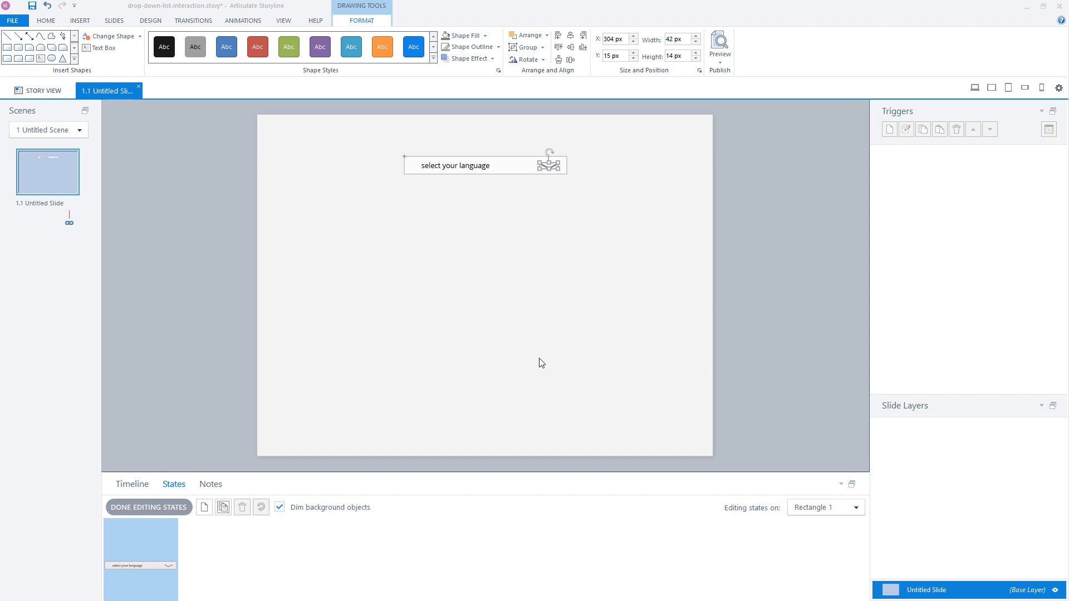
pyautogui.click(496, 164)
pyautogui.moveTo(491, 166); pyautogui.dragTo(412, 162)
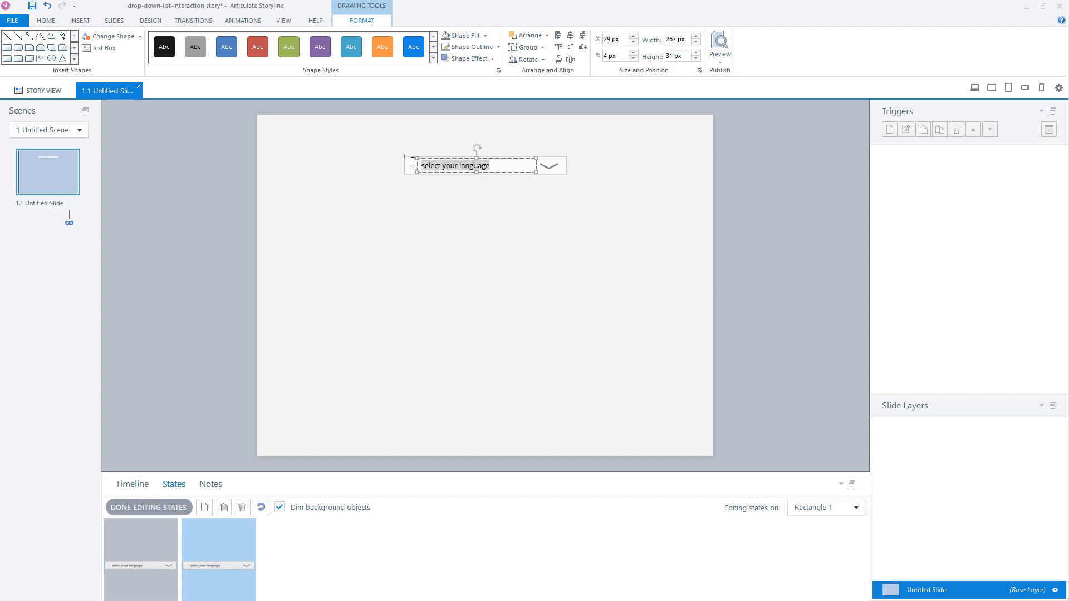
pyautogui.write('Dutch')
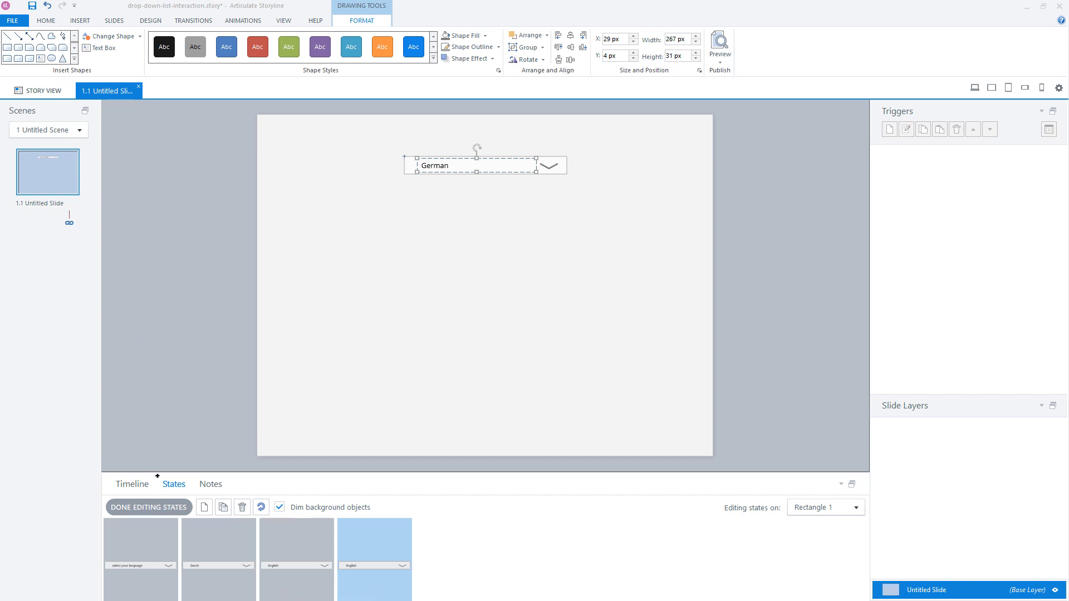
# Finish editing the selection box's states and rename the box as listbox in the timeline
pyautogui.click(166, 508)
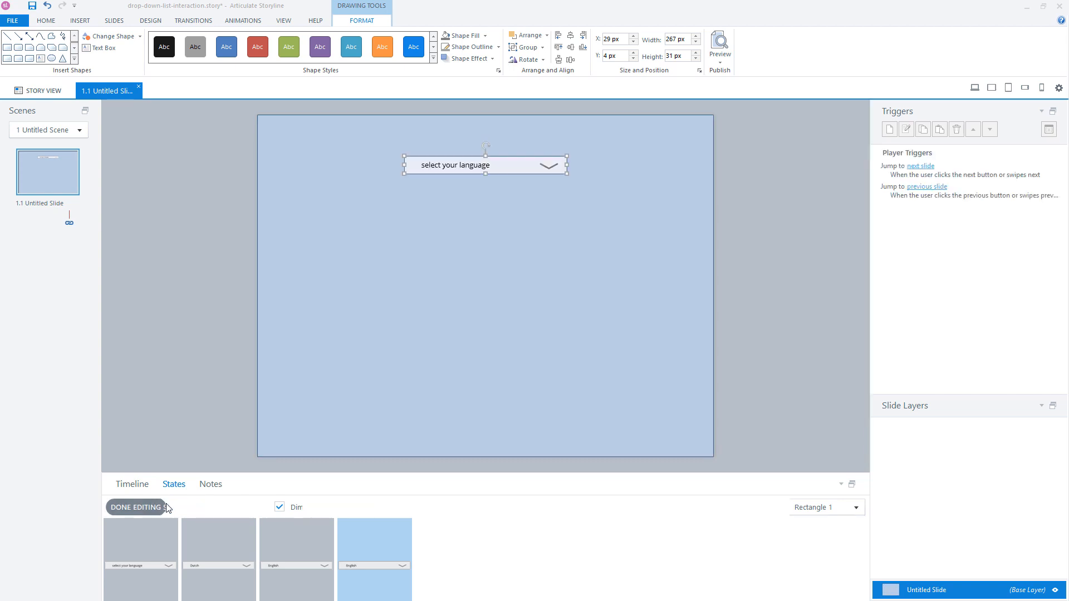
pyautogui.click(132, 484)
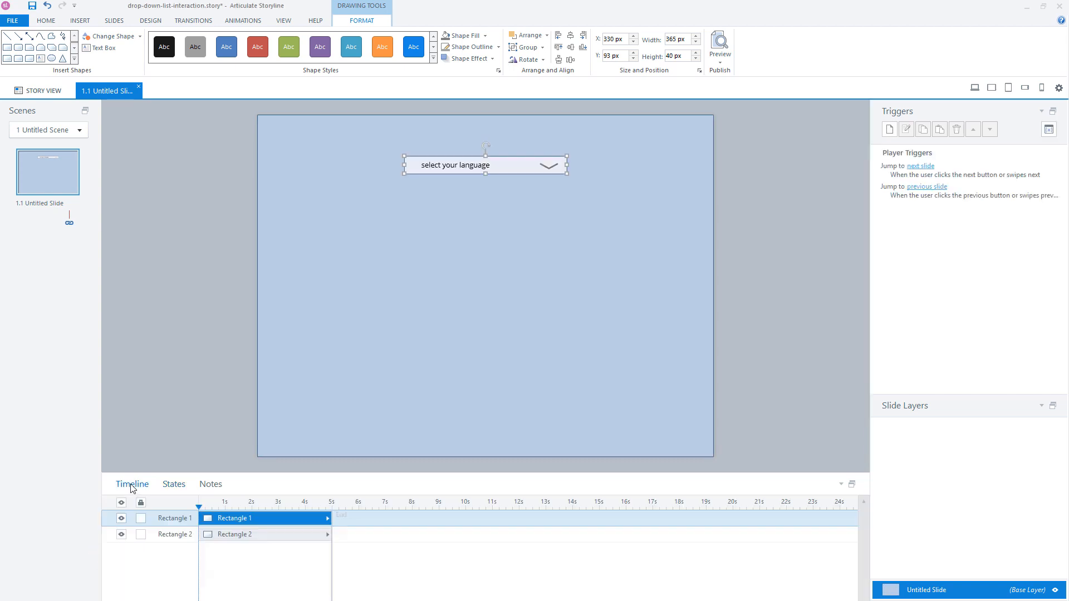
pyautogui.doubleClick(173, 519)
pyautogui.press('BackSpace')
pyautogui.write('li')
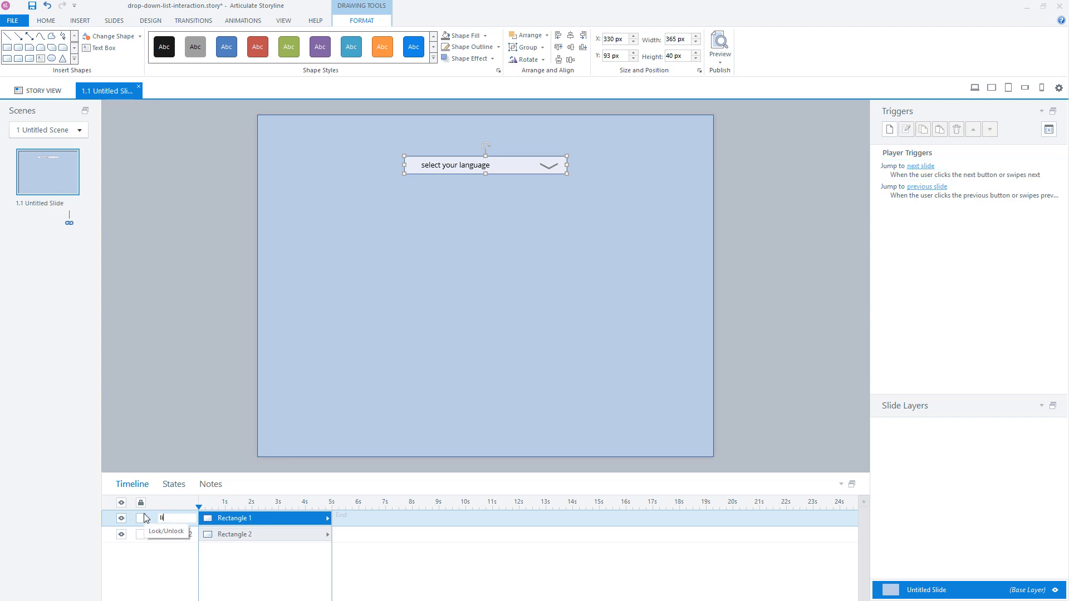
pyautogui.write('stbox')
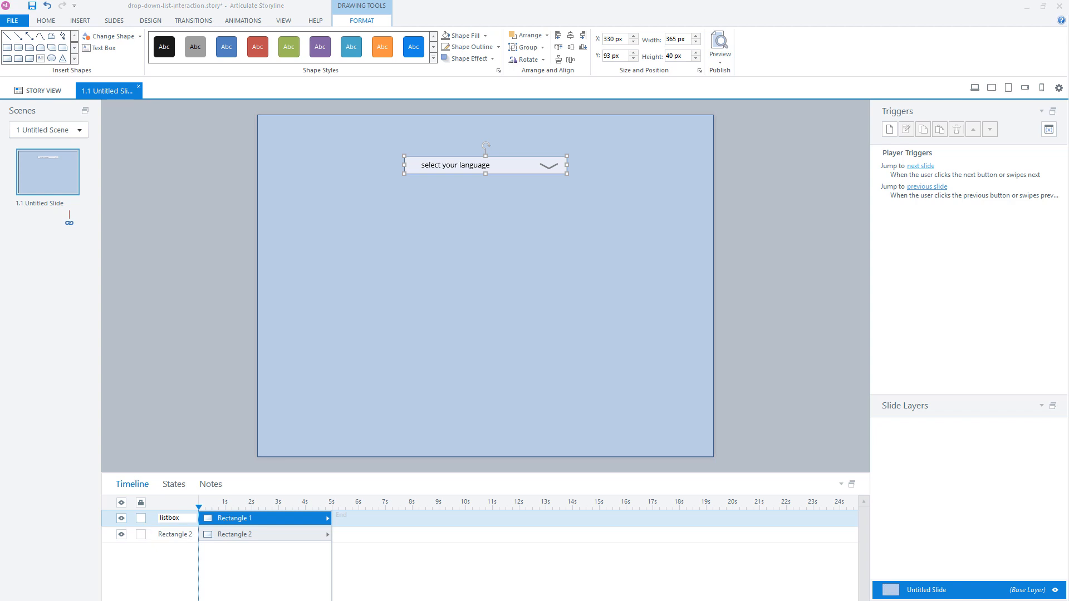
pyautogui.click(969, 190)
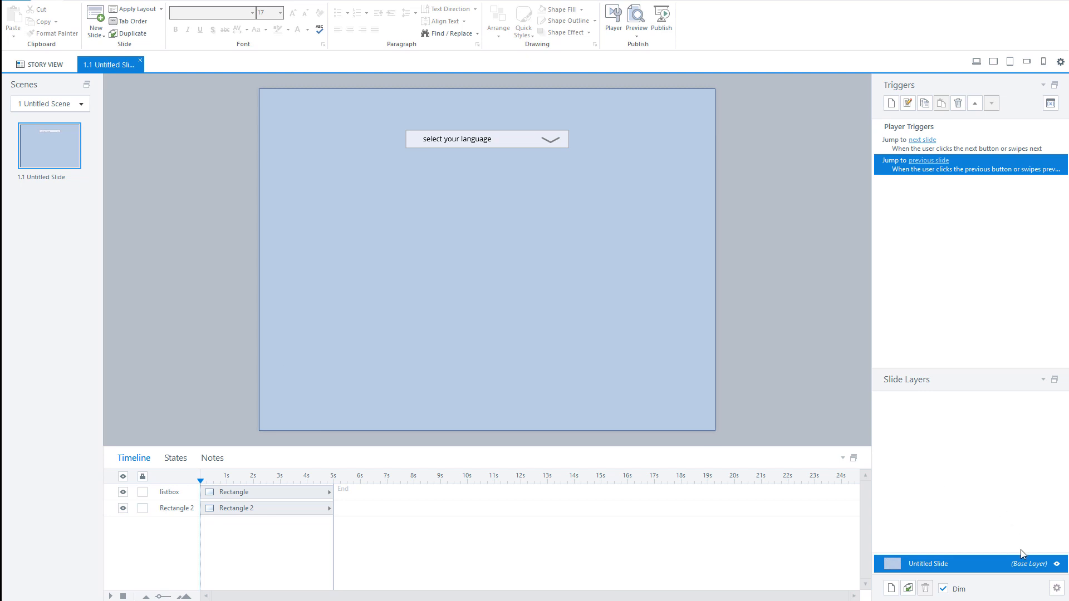
# Add a new slide layer named Dropdown
pyautogui.click(891, 589)
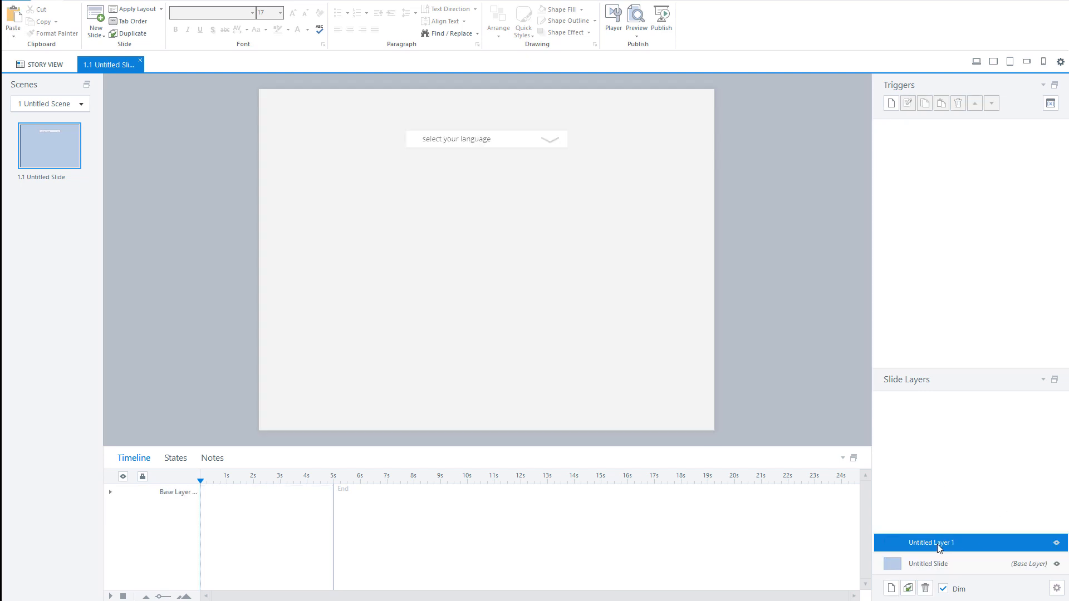
pyautogui.doubleClick(939, 544)
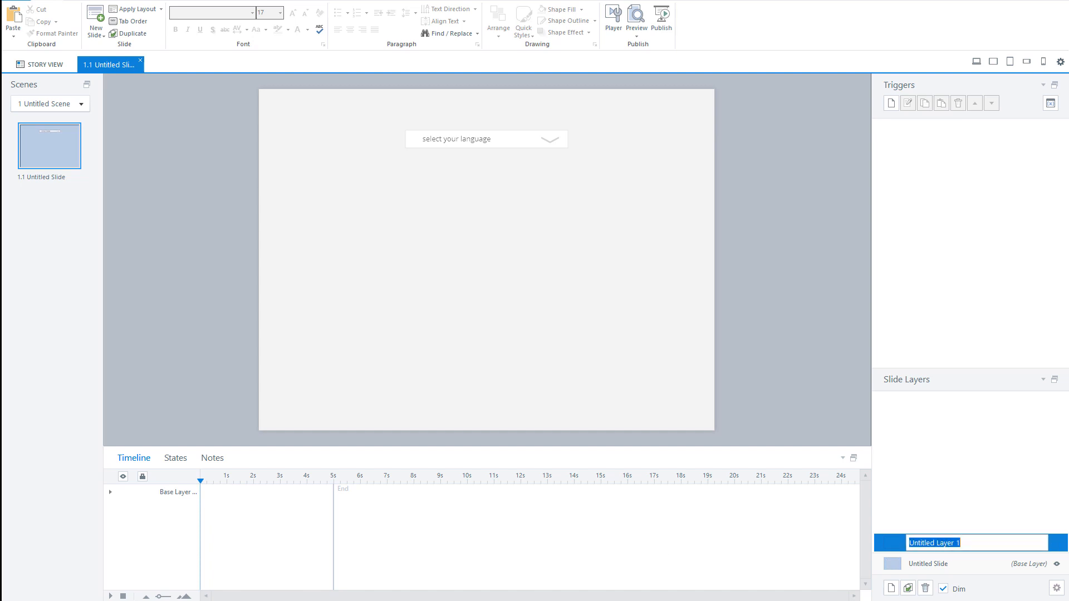
pyautogui.write('Dropdown')
# Draw a rectangle about 352 × 231 px below the selection box on the Dropdown layer
pyautogui.click(89, 1)
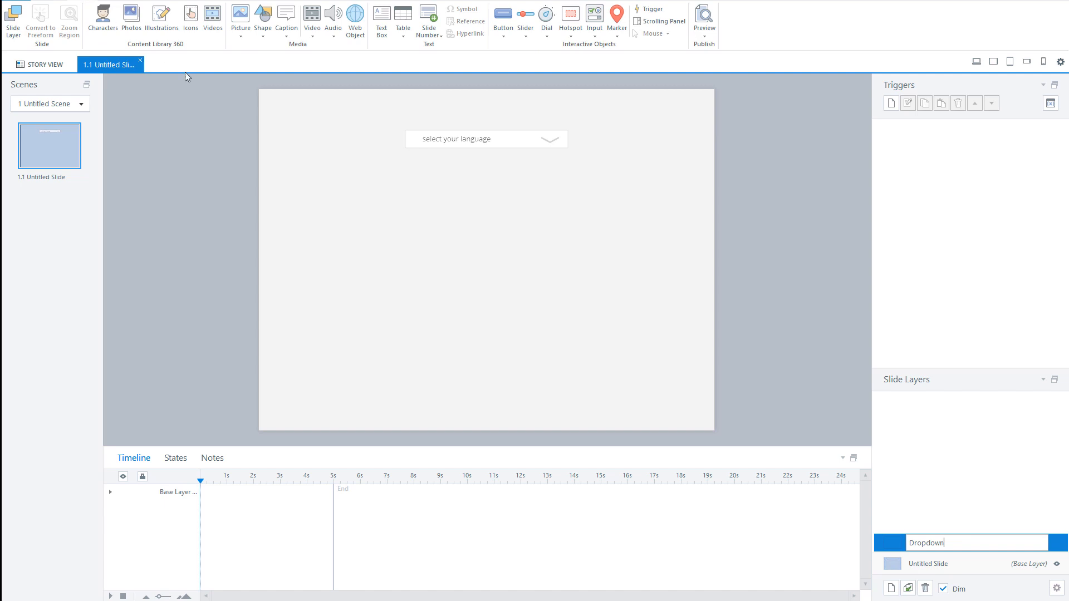
pyautogui.click(260, 38)
pyautogui.click(132, 79)
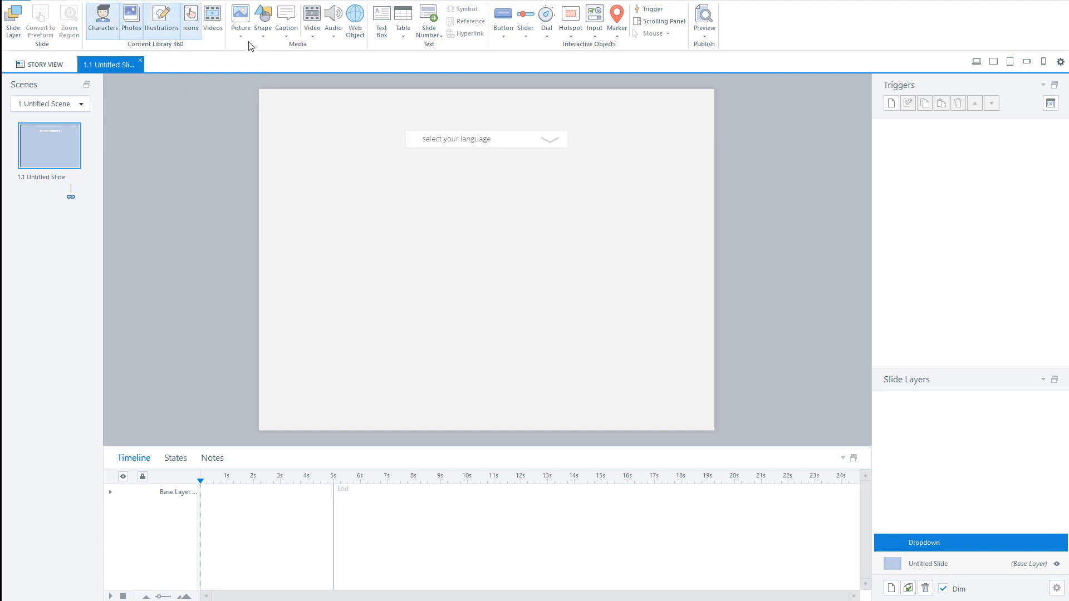
pyautogui.click(263, 32)
pyautogui.click(133, 79)
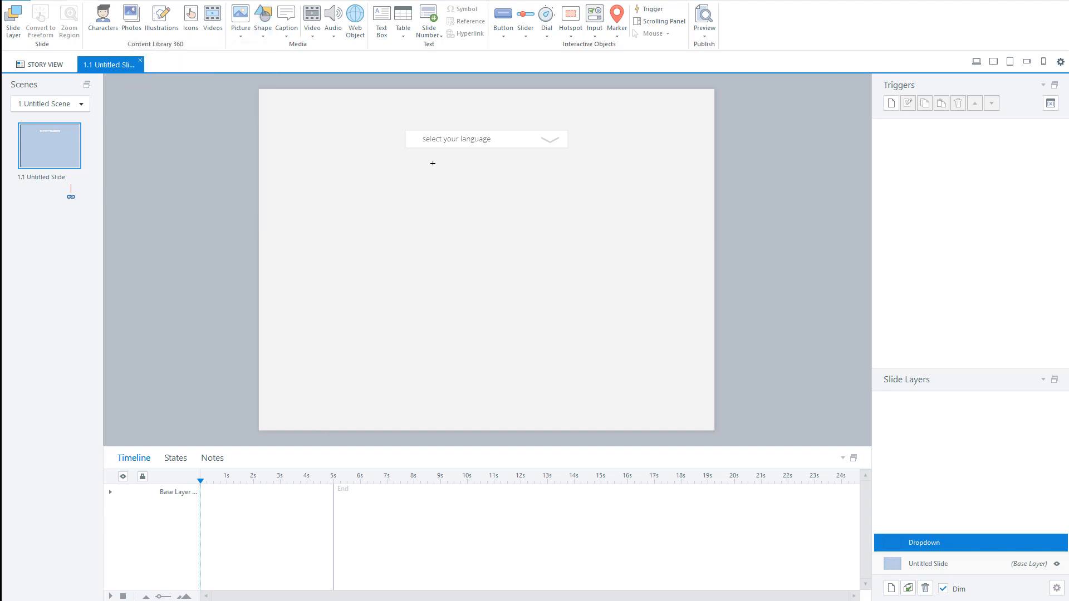
pyautogui.moveTo(409, 167)
pyautogui.mouseDown()
pyautogui.moveTo(568, 179)
pyautogui.moveTo(566, 270)
pyautogui.mouseUp()
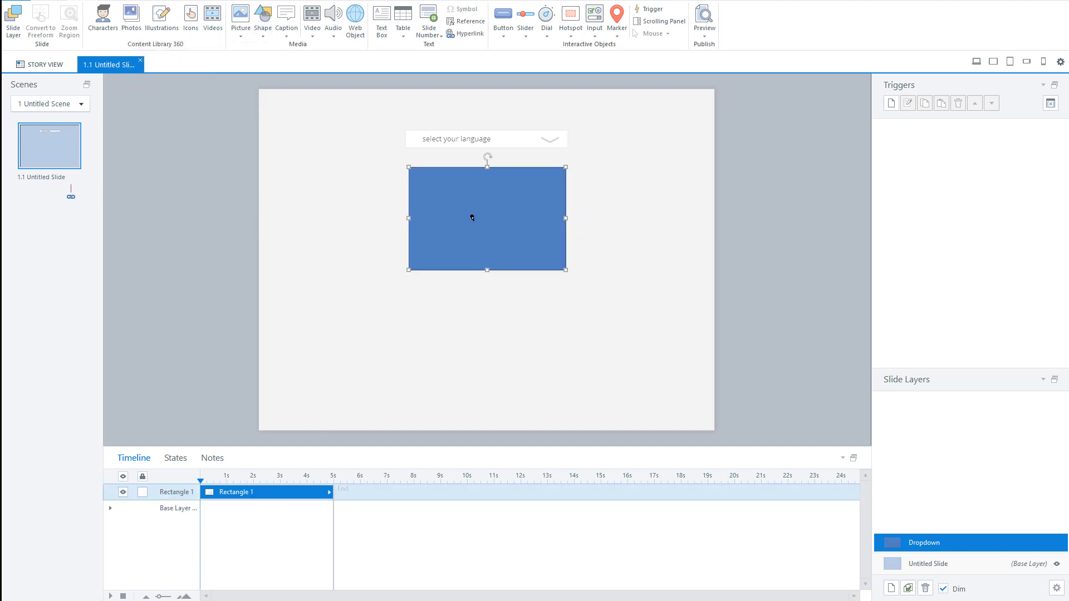
# Set the new rectangle's width to 365 px and align it with the selection box at X 330 px
pyautogui.click(366, 0)
pyautogui.moveTo(678, 13); pyautogui.dragTo(655, 12)
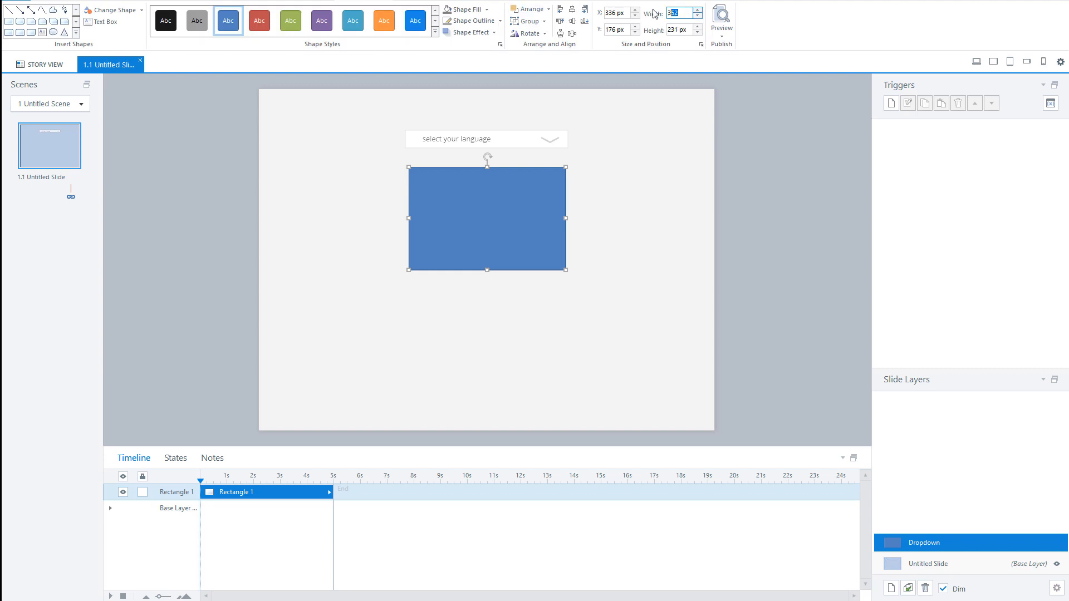
pyautogui.write('365')
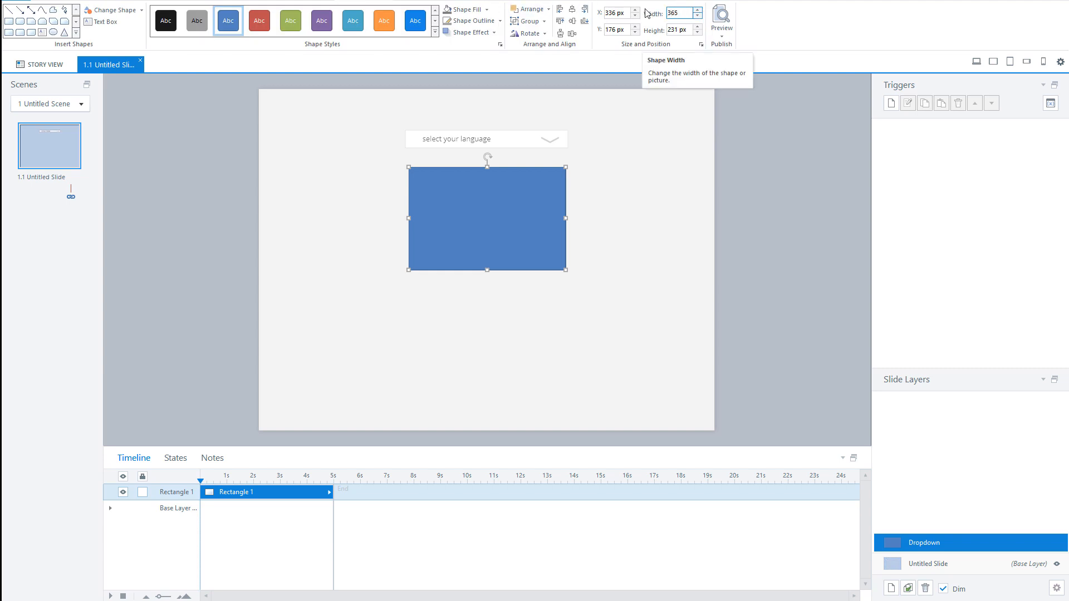
pyautogui.press('Return')
pyautogui.moveTo(513, 233); pyautogui.dragTo(509, 233)
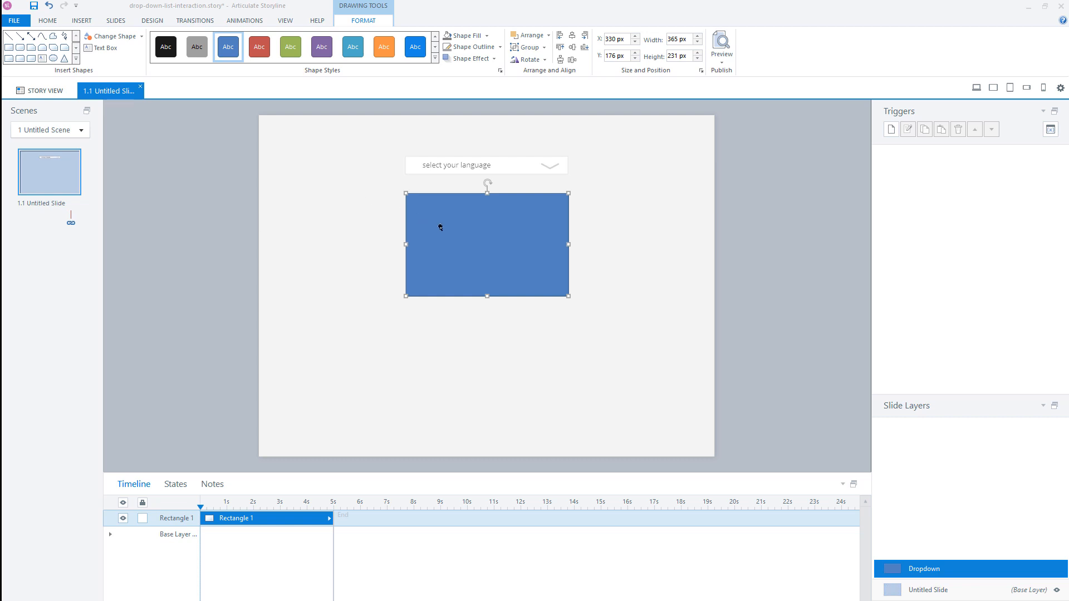
# Give the Dropdown layer's rectangle a white fill and a gray theme-color outline
pyautogui.click(486, 36)
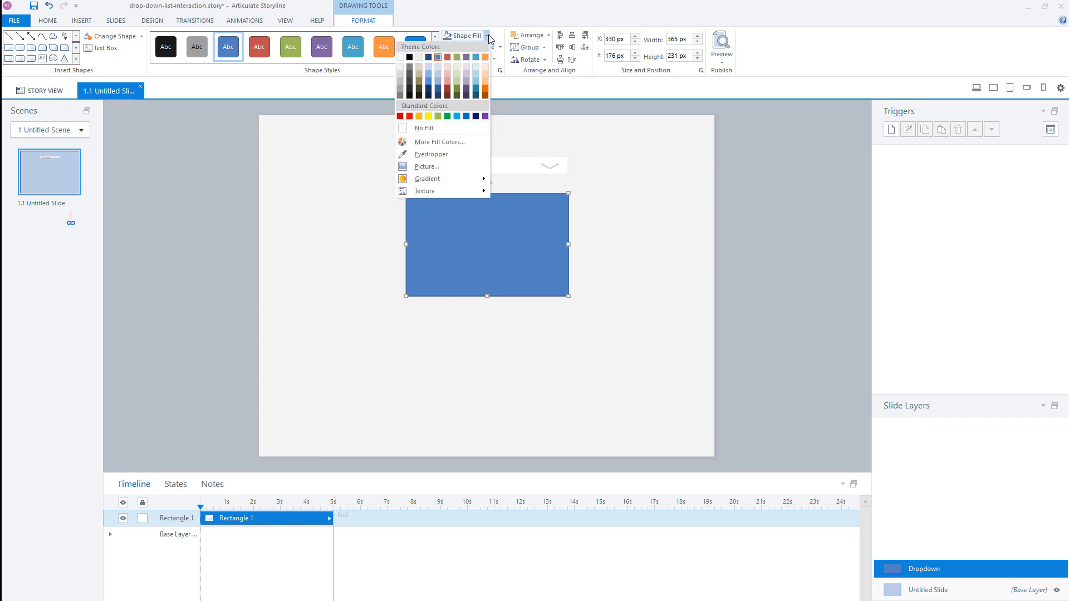
pyautogui.click(401, 58)
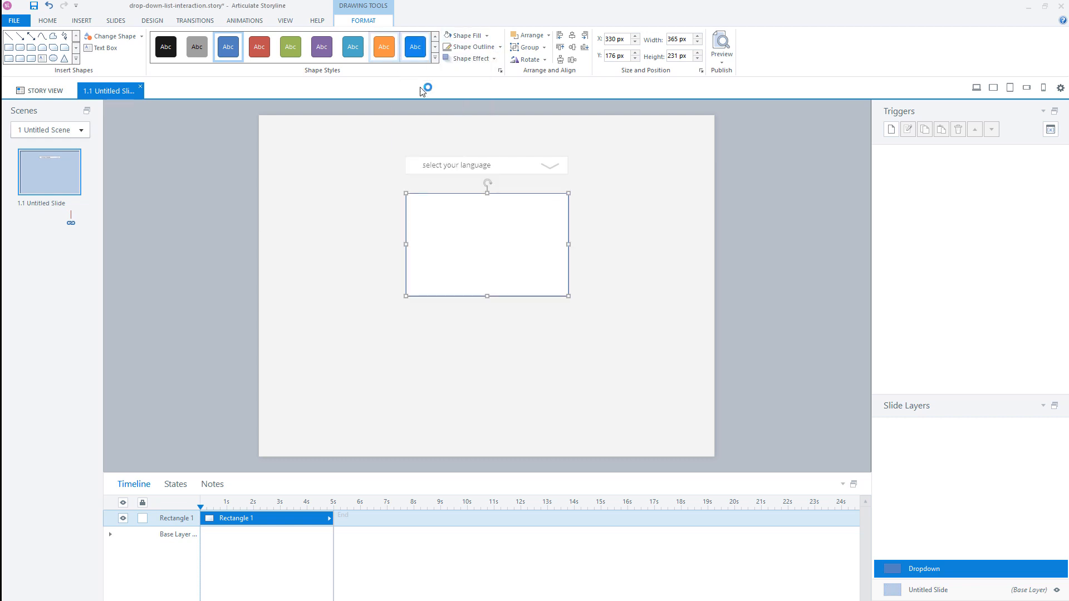
pyautogui.click(500, 47)
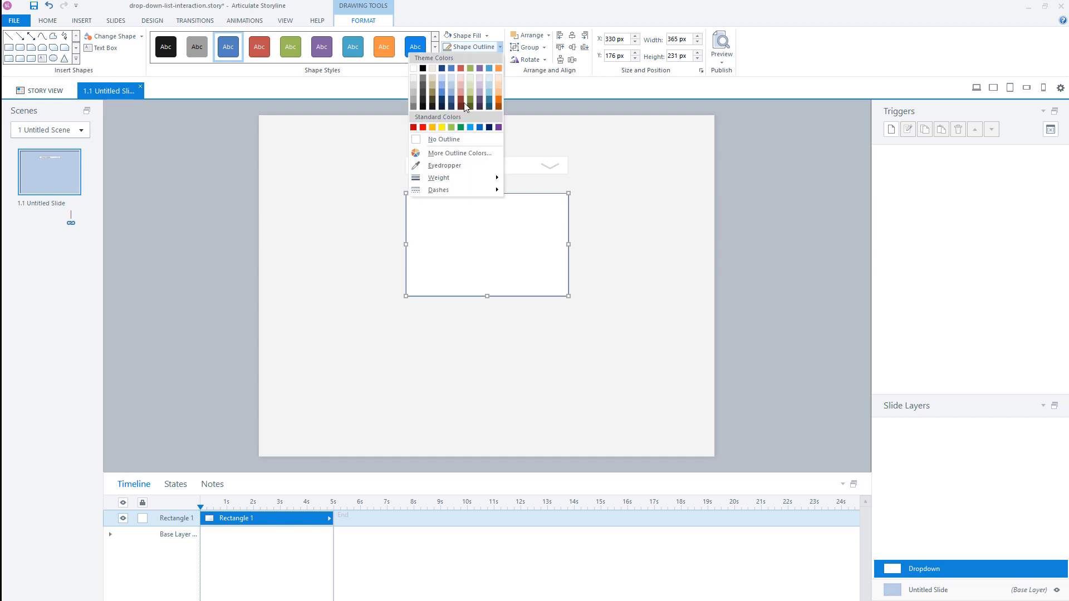
pyautogui.click(412, 98)
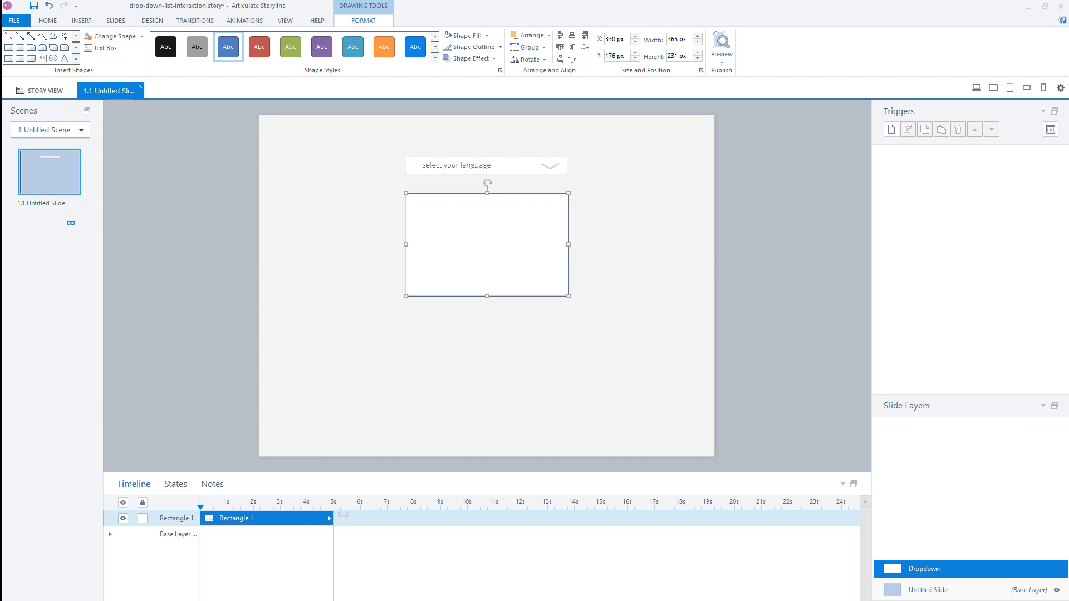
# Set the rectangle's fill transparency to 30%
pyautogui.hotkey('ctrl', 'Return')
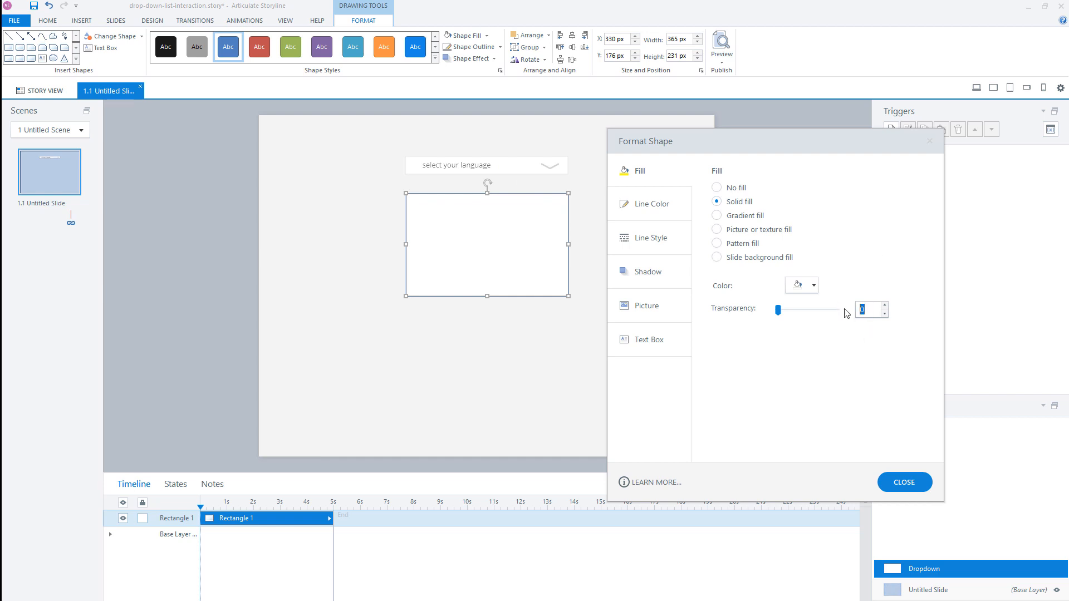
pyautogui.write('30')
pyautogui.press('Return')
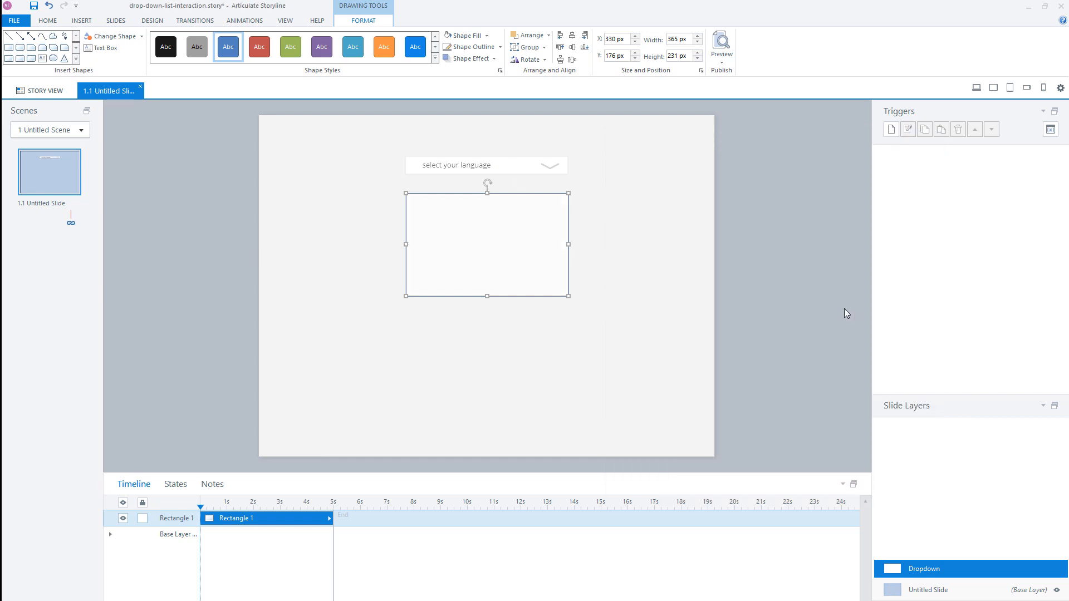
pyautogui.click(333, 245)
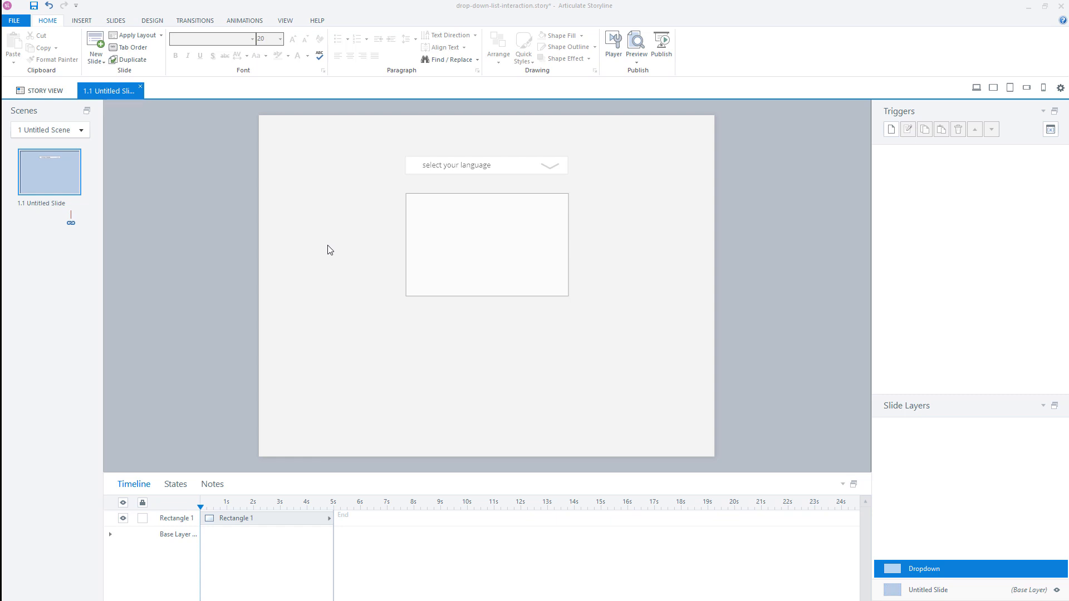
# Insert a square-cornered button about 365 × 40 px across the upper part of the rectangle, at X 330, Y 201 px
pyautogui.click(82, 20)
pyautogui.click(503, 46)
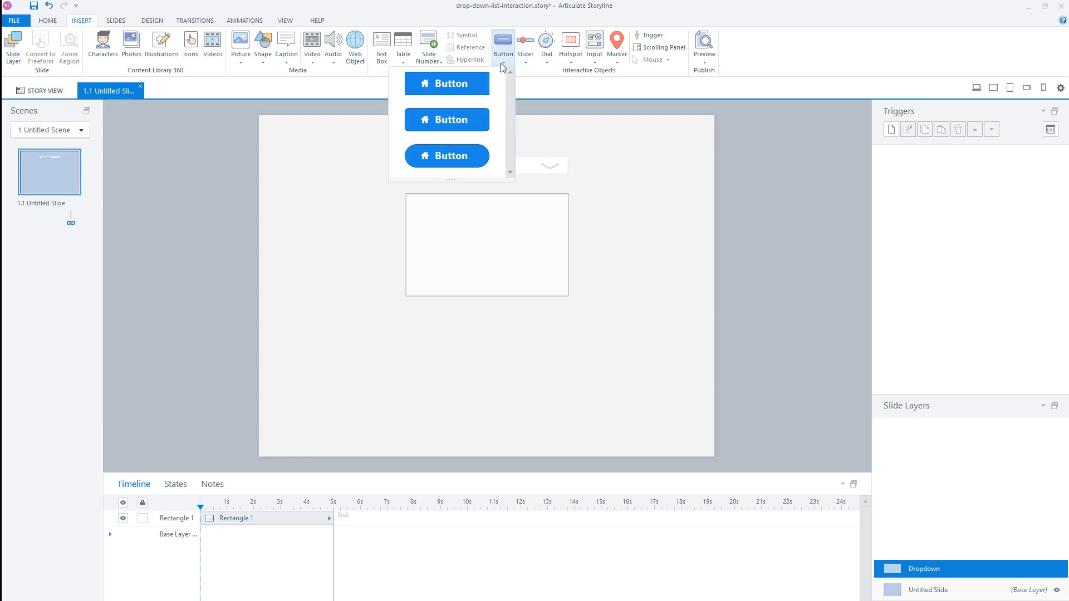
pyautogui.click(451, 84)
pyautogui.moveTo(408, 203); pyautogui.dragTo(567, 223)
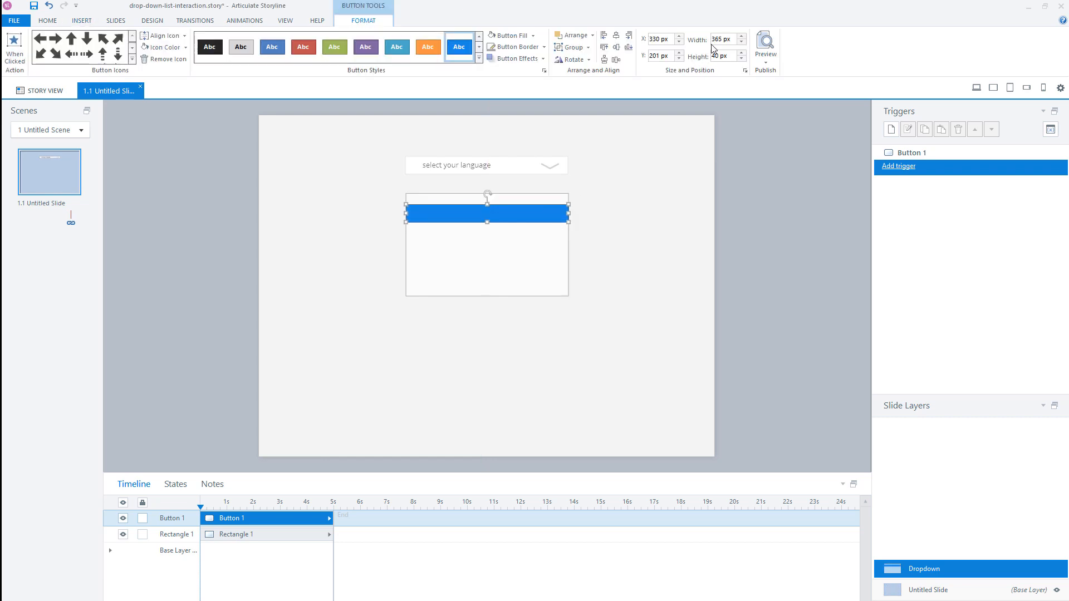
# Fill the button with white and remove its border
pyautogui.click(533, 36)
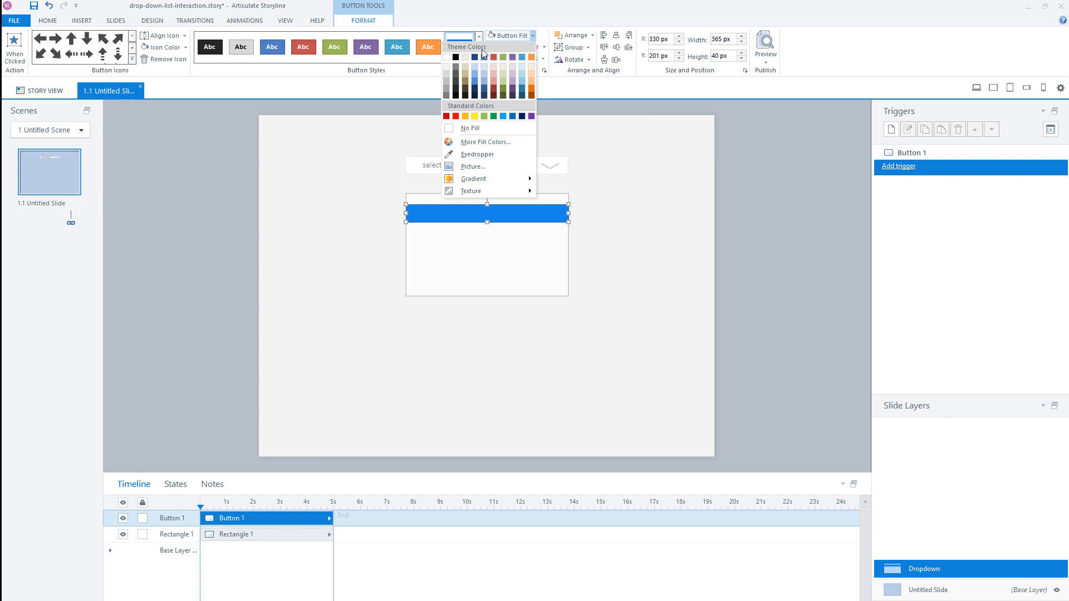
pyautogui.click(446, 57)
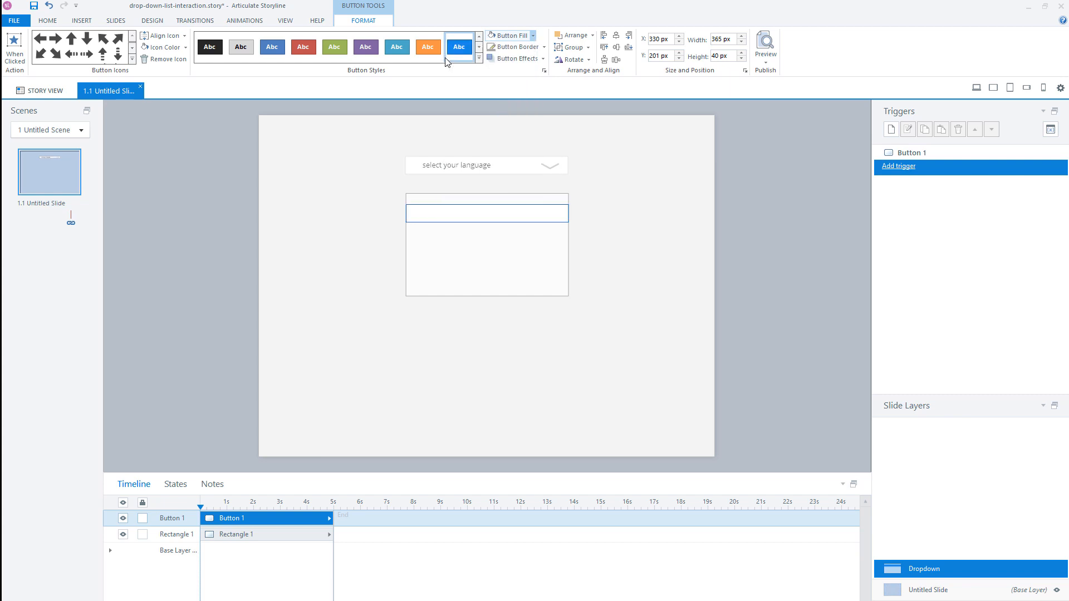
pyautogui.click(544, 47)
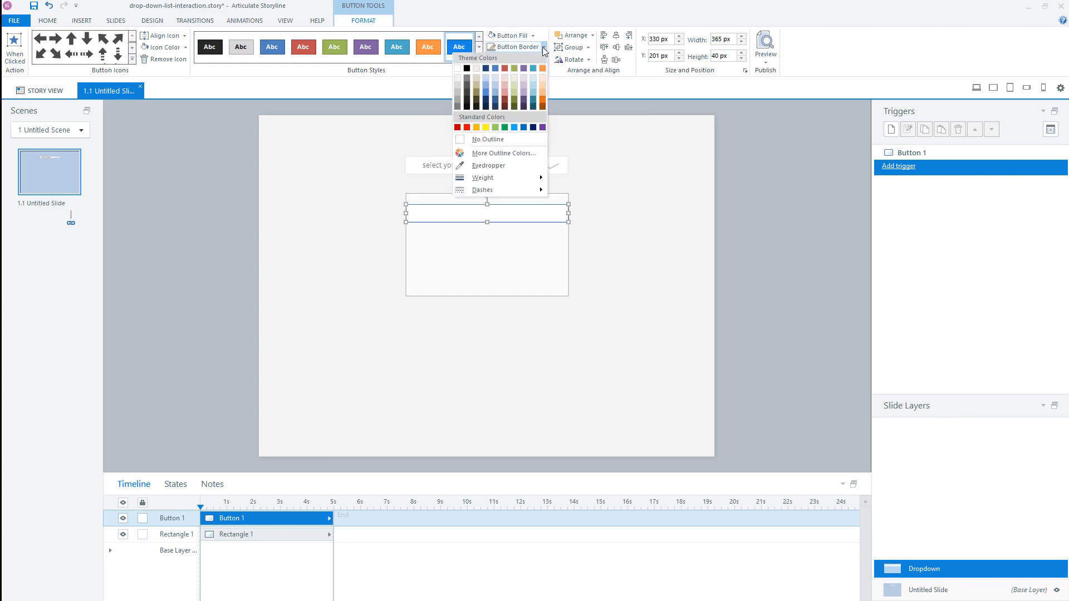
pyautogui.click(509, 138)
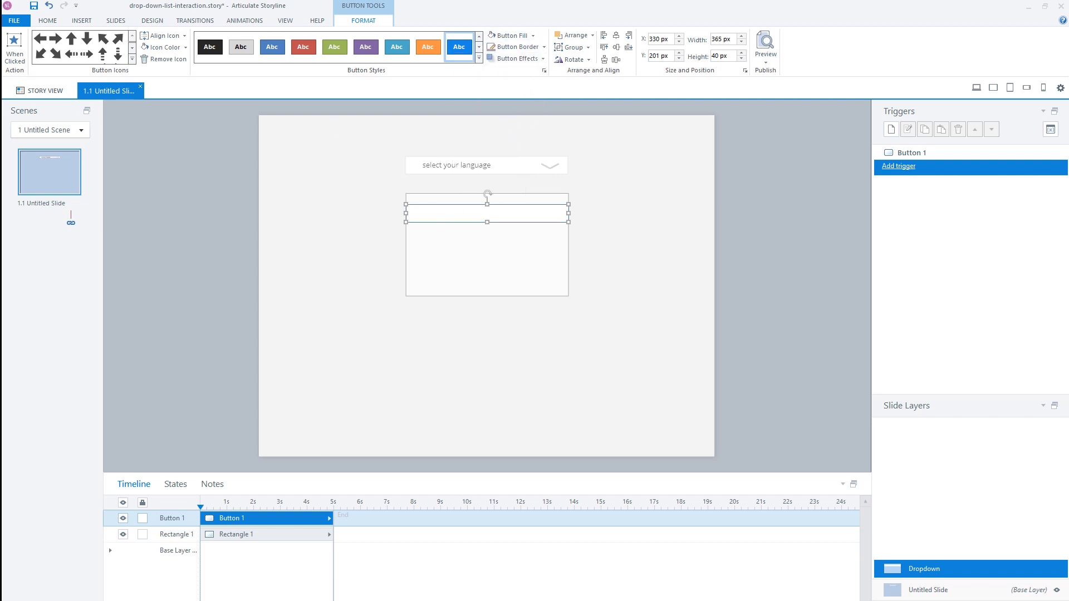
# Set the button's fill transparency to 30%
pyautogui.doubleClick(451, 217)
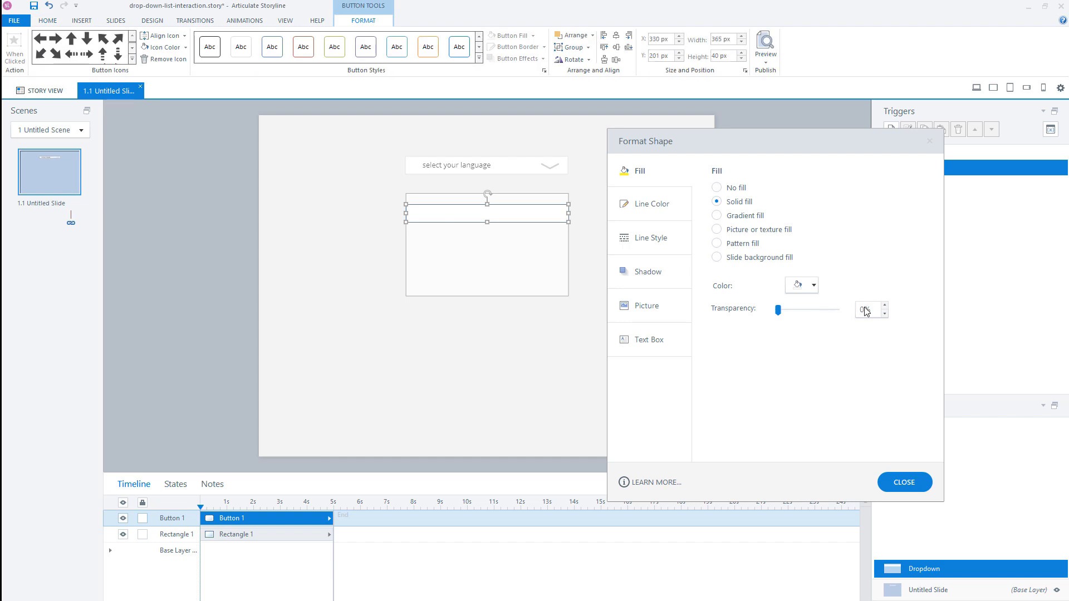
pyautogui.doubleClick(863, 309)
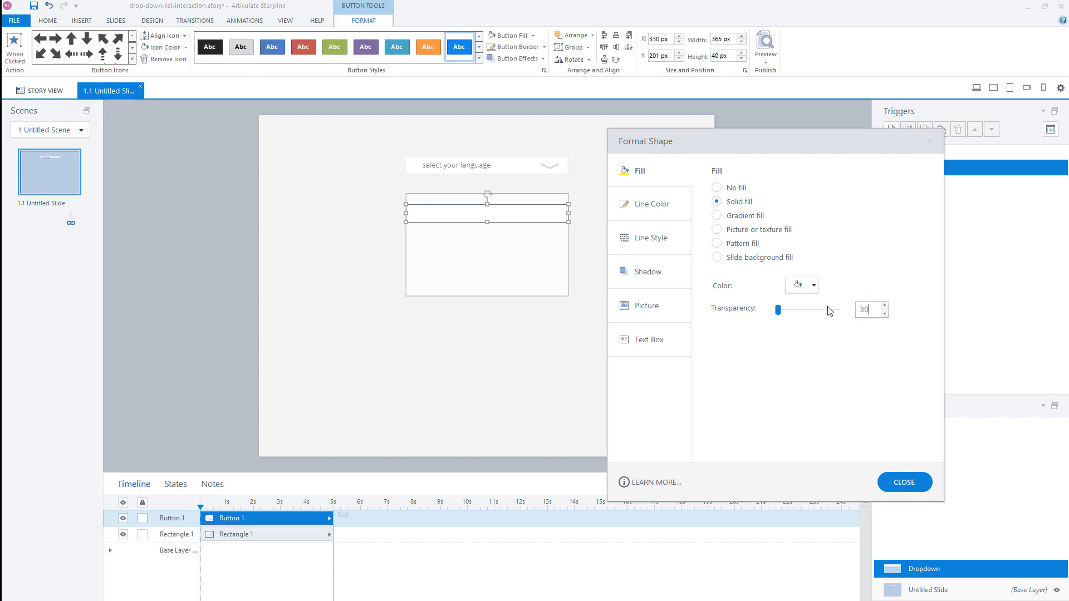
pyautogui.press('Escape')
pyautogui.click(451, 233)
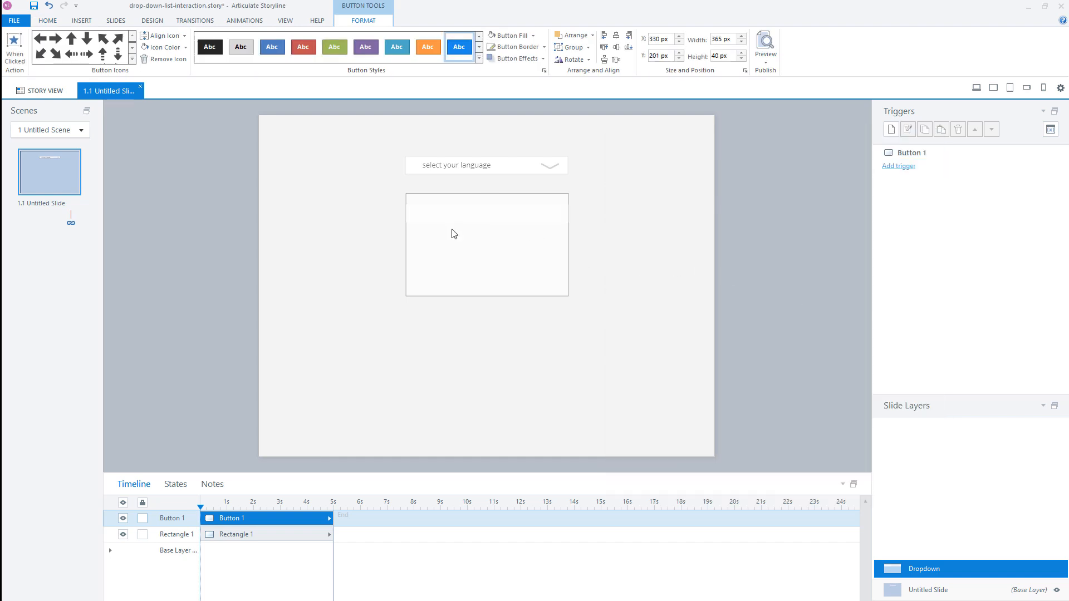
# Label the button "Dutch" and change the label's font color to dark gray
pyautogui.click(457, 216)
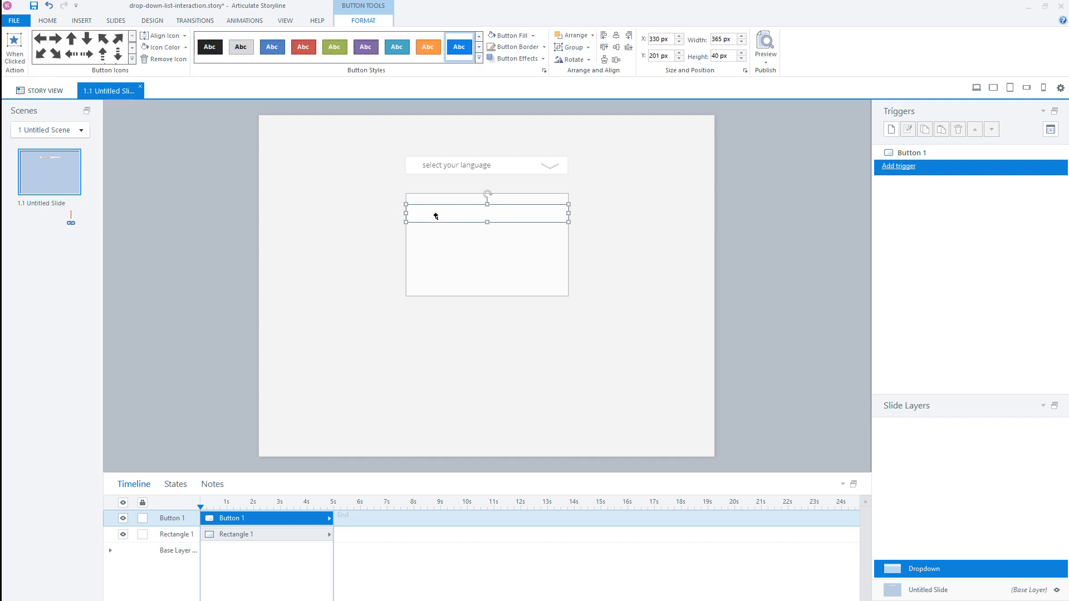
pyautogui.click(436, 216)
pyautogui.click(425, 210)
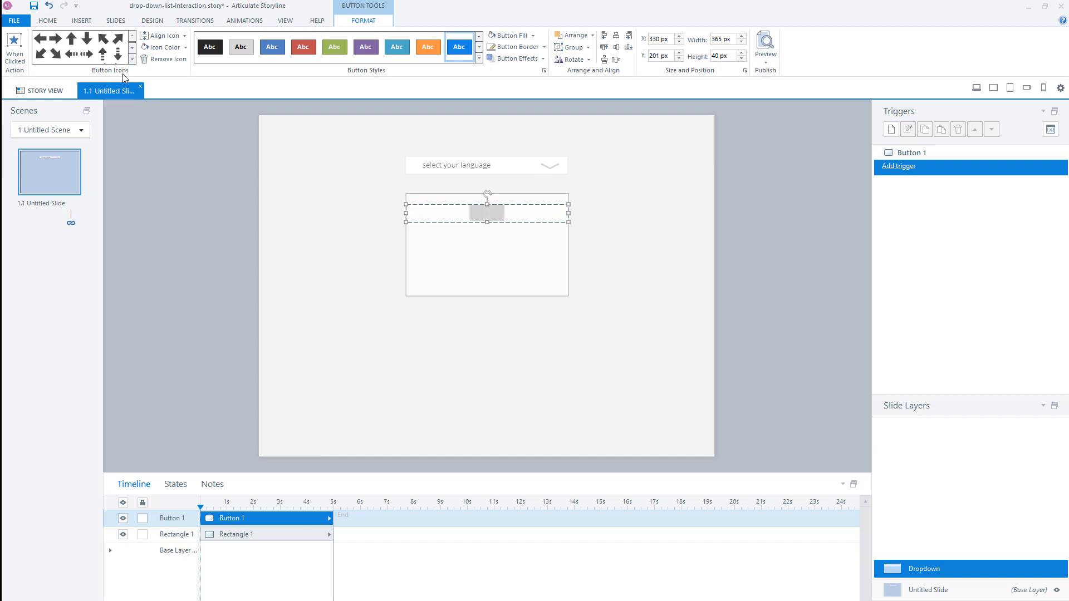
pyautogui.click(47, 20)
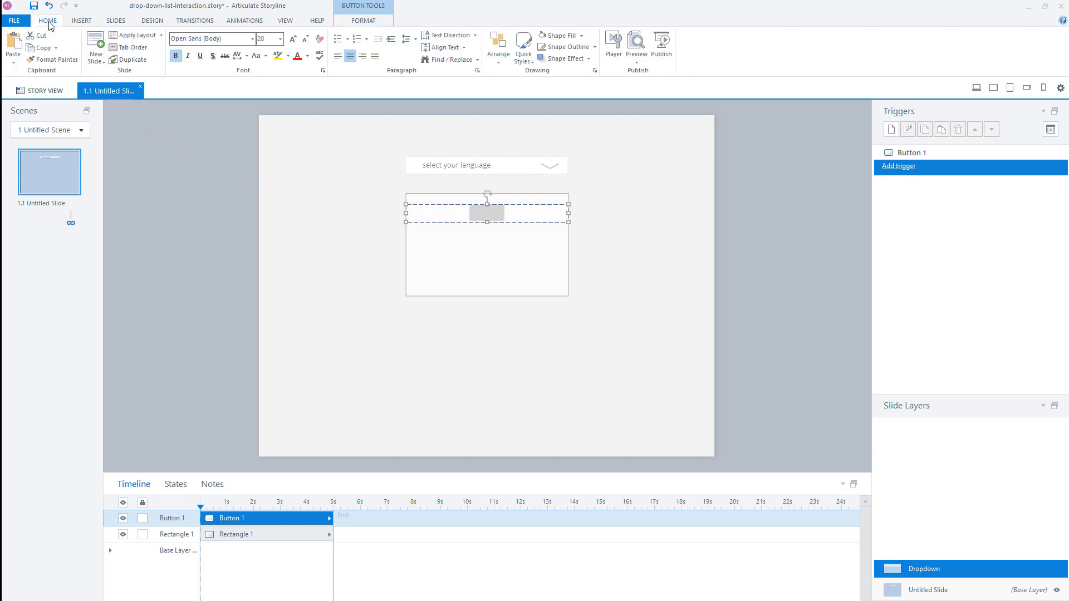
pyautogui.click(266, 56)
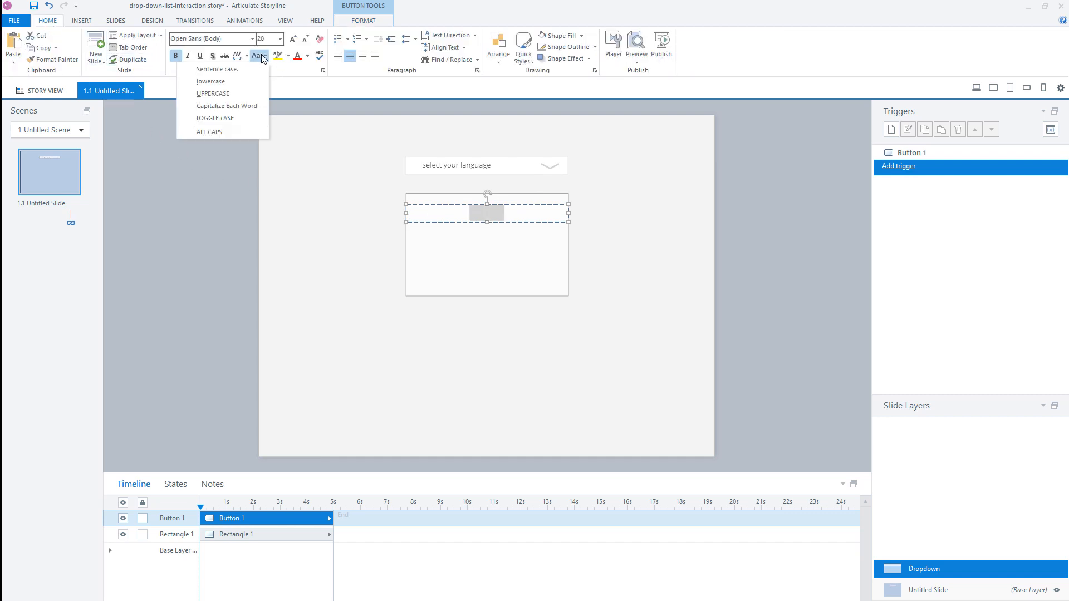
pyautogui.click(307, 56)
pyautogui.click(222, 118)
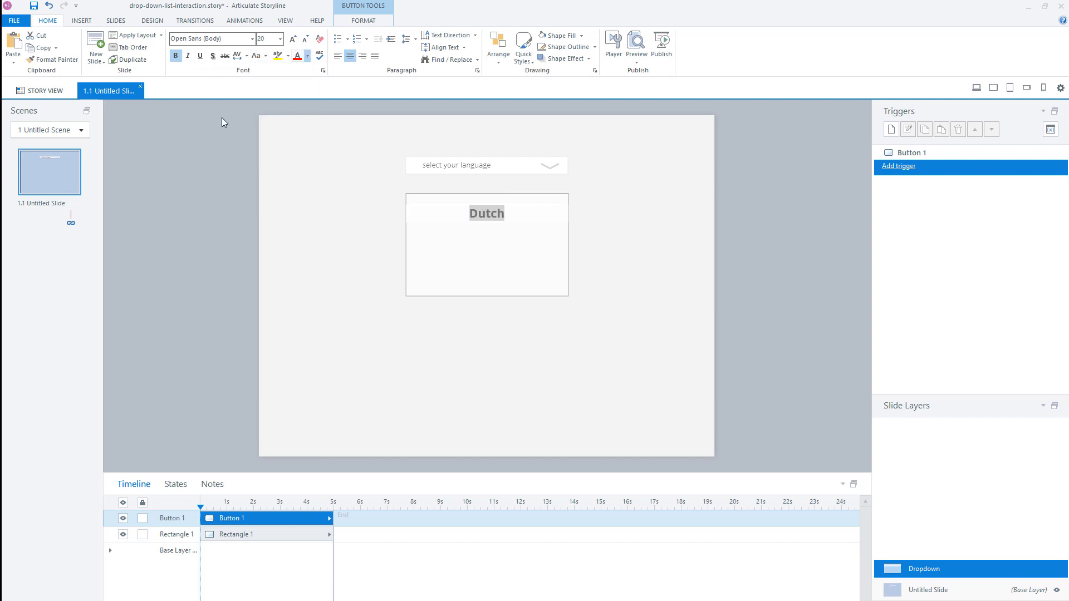
# Format the Dutch button's label as bold 12 pt text with left alignment
pyautogui.click(177, 58)
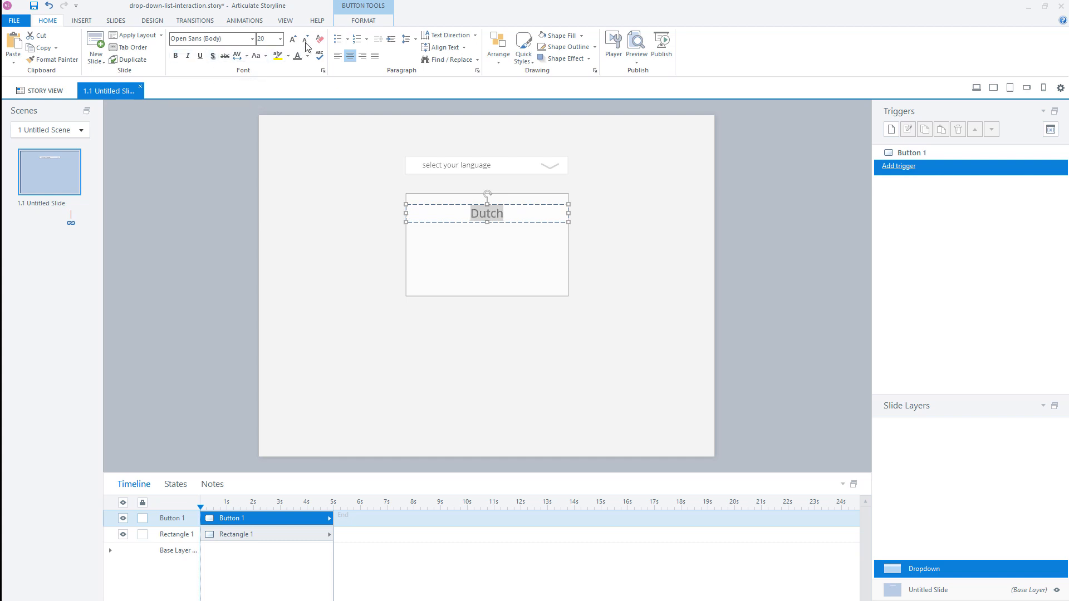
pyautogui.click(305, 40)
pyautogui.click(305, 40)
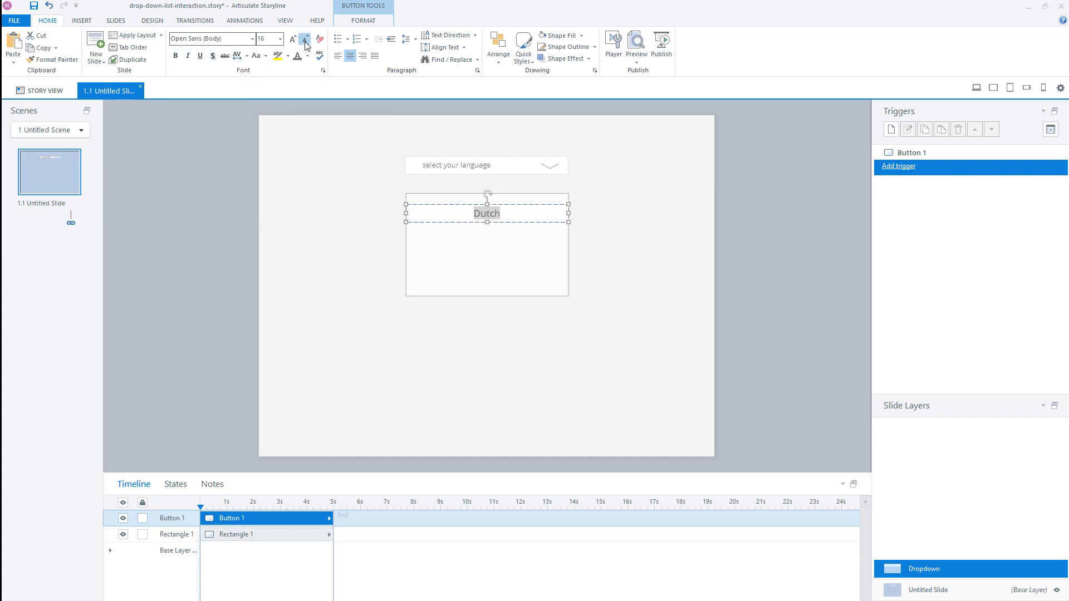
pyautogui.click(305, 40)
pyautogui.click(305, 41)
pyautogui.click(176, 55)
pyautogui.click(338, 57)
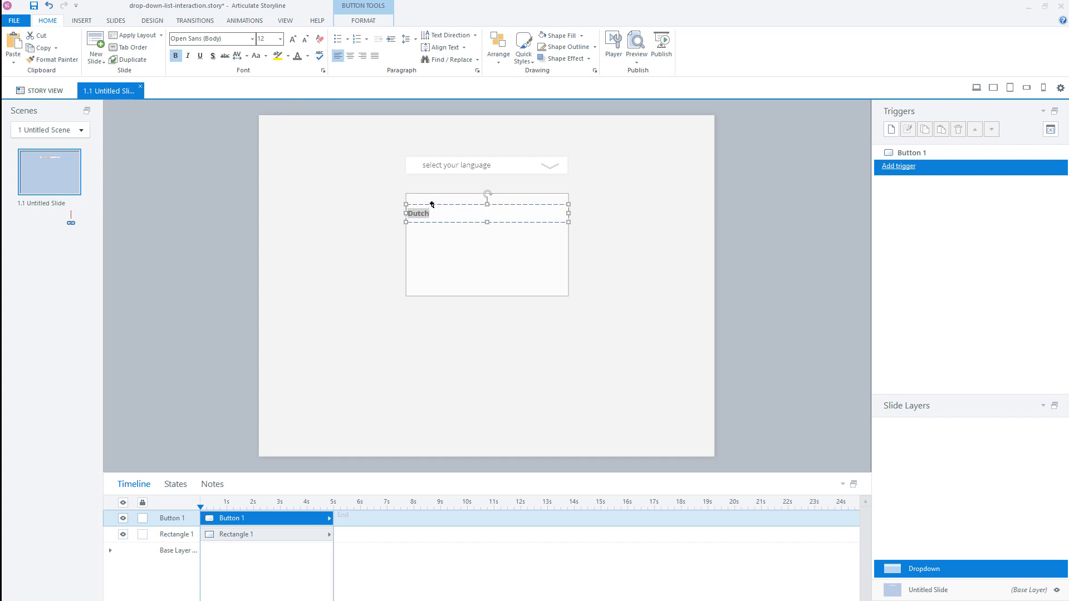
# Set the left internal text margin of the Dutch button to 40 px
pyautogui.press('Escape')
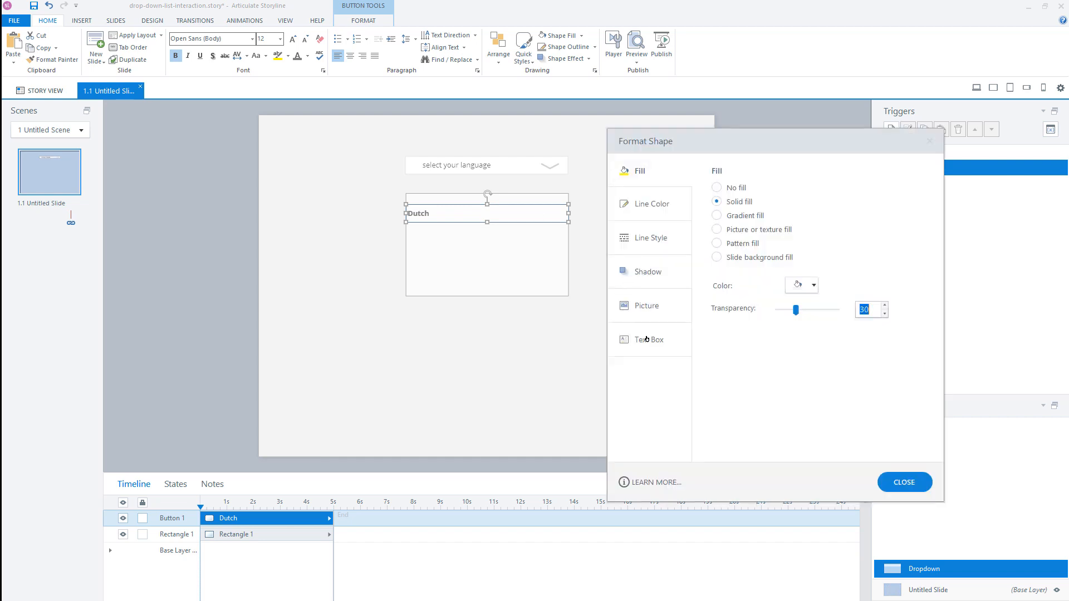
pyautogui.click(646, 339)
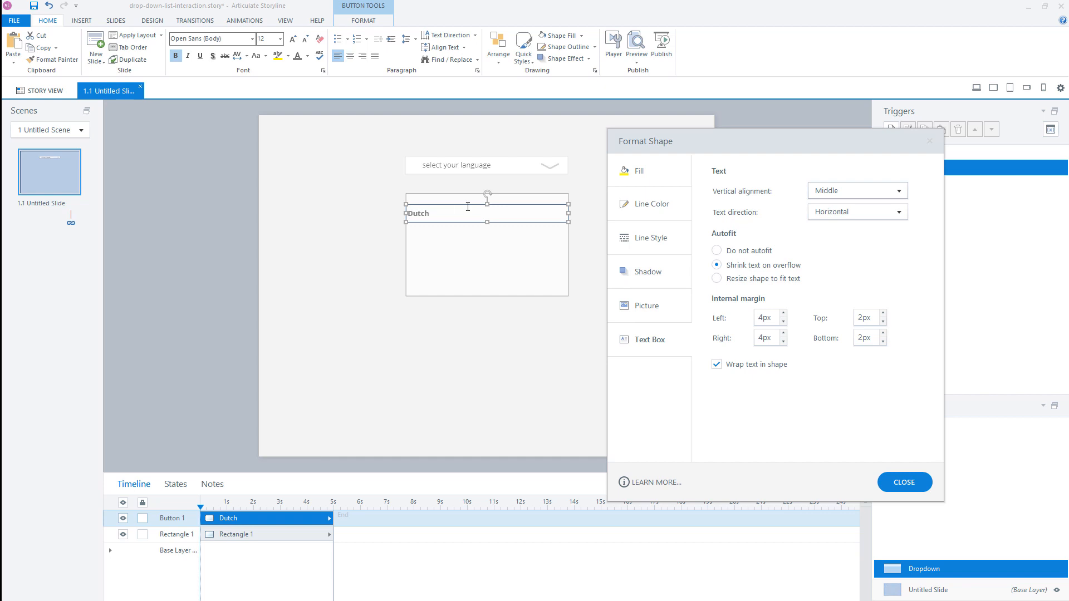
pyautogui.doubleClick(765, 317)
pyautogui.write('40')
pyautogui.press('Return')
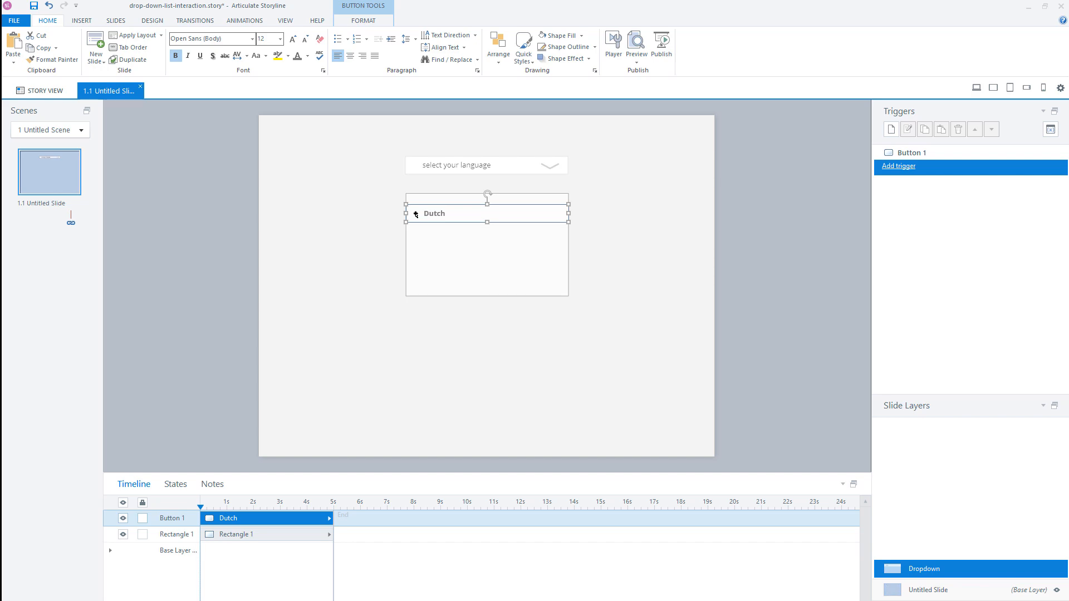
# Insert Netherlands.png into the Dutch button's Normal state and place it before the label at X 6, Y 4 px
pyautogui.click(176, 484)
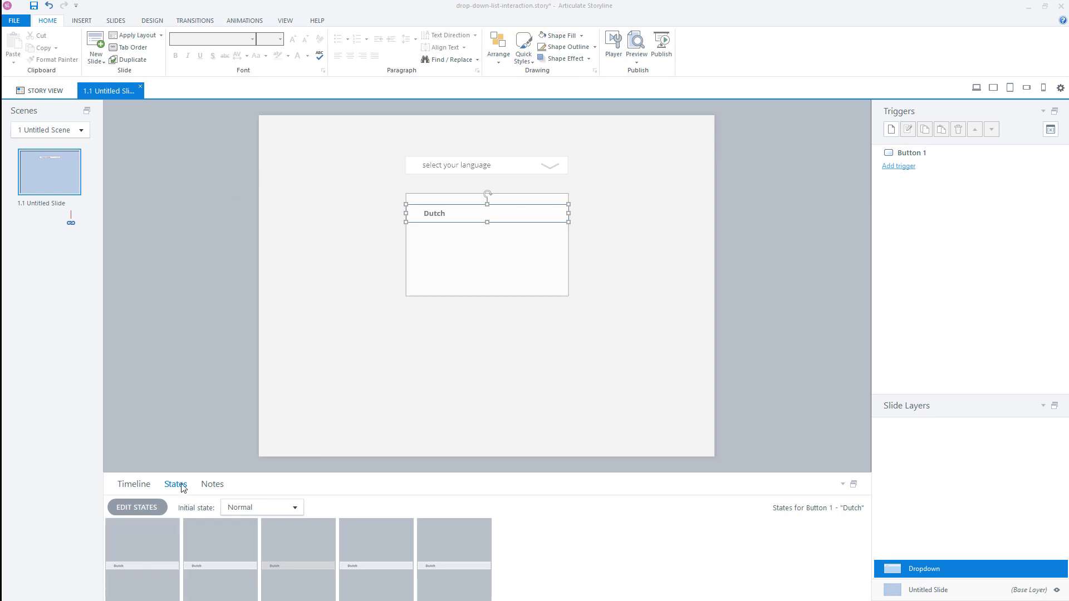
pyautogui.click(139, 508)
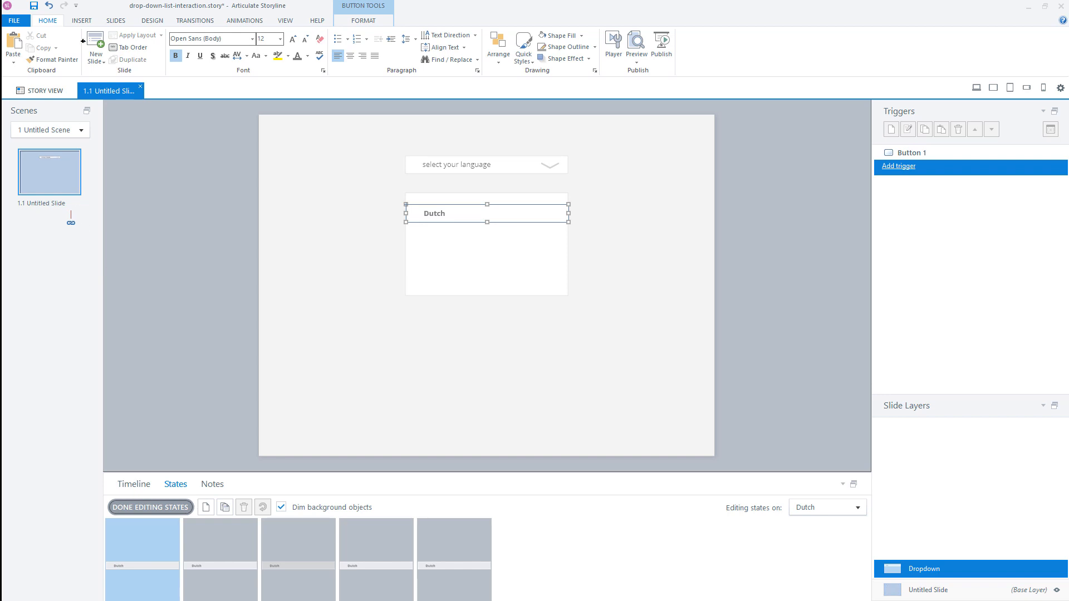
pyautogui.click(82, 21)
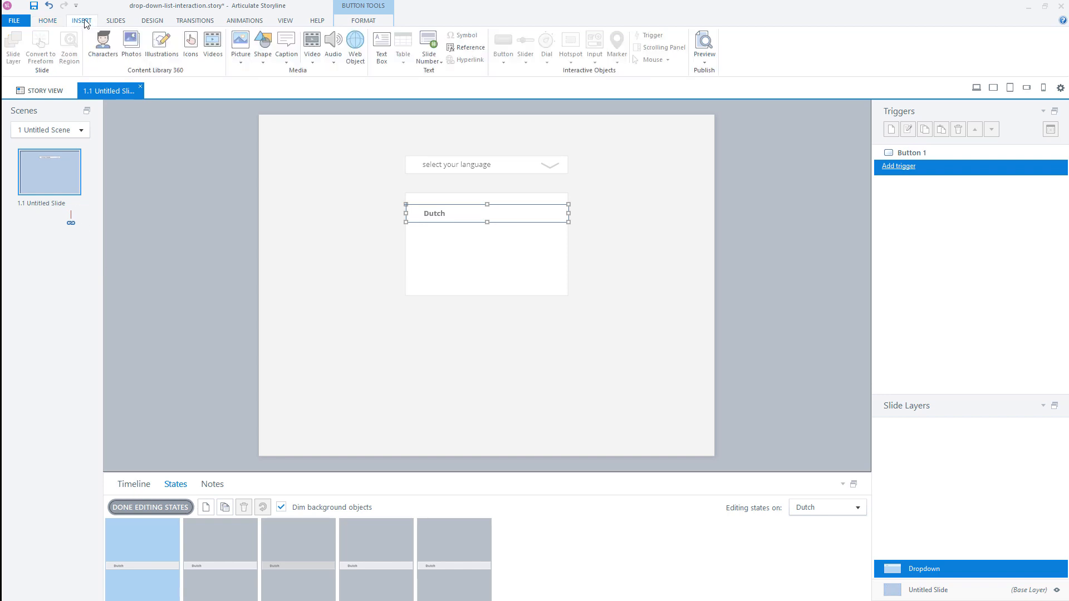
pyautogui.click(241, 51)
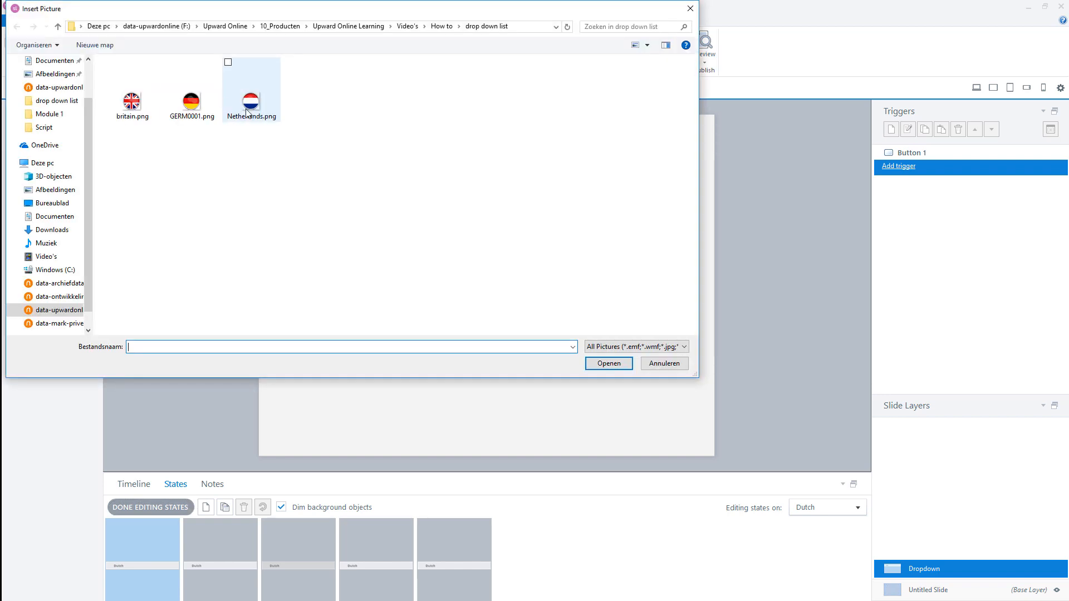
pyautogui.click(249, 105)
pyautogui.click(607, 364)
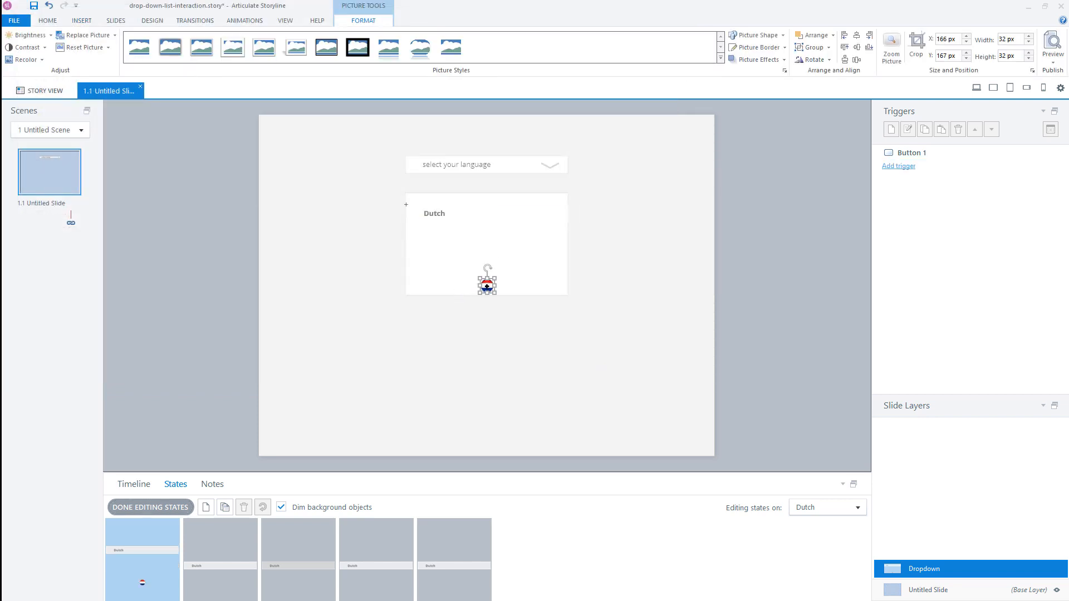
pyautogui.moveTo(486, 287); pyautogui.dragTo(416, 214)
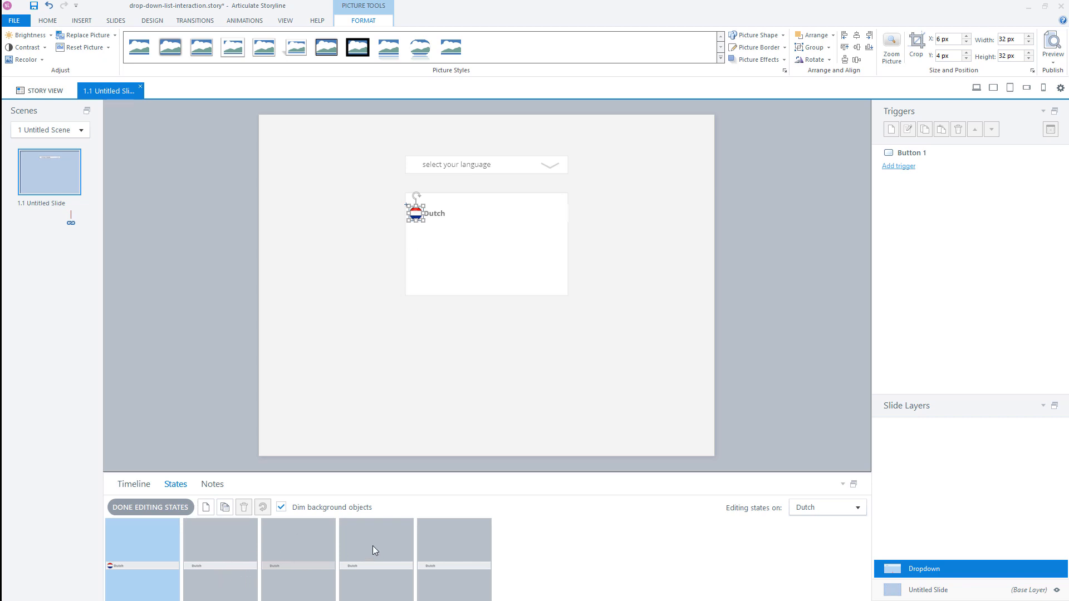
pyautogui.click(151, 507)
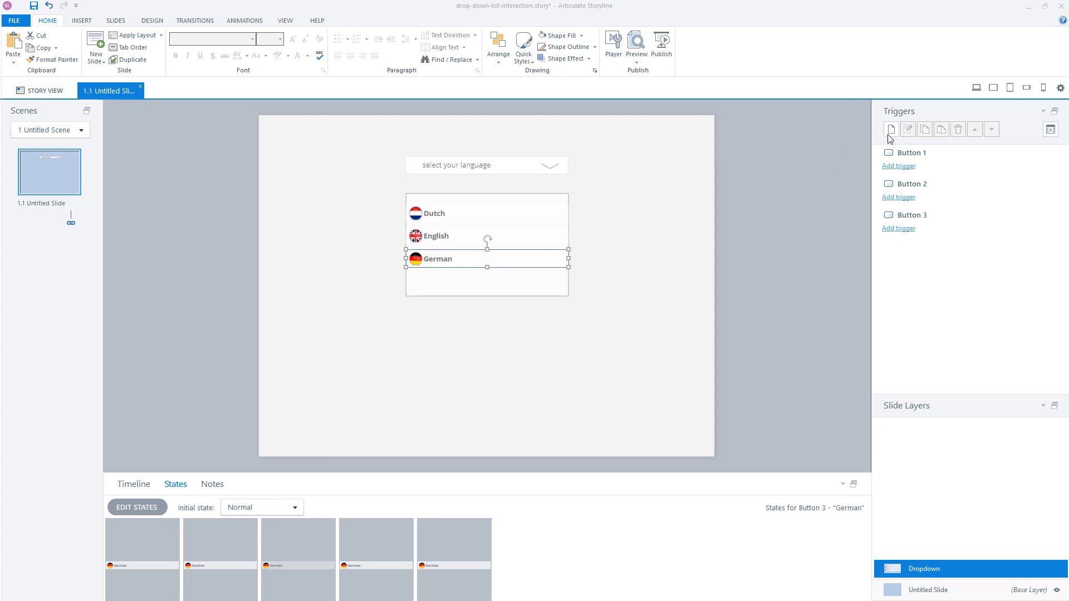
# Create a project text variable named "language" with no default value
pyautogui.click(1051, 131)
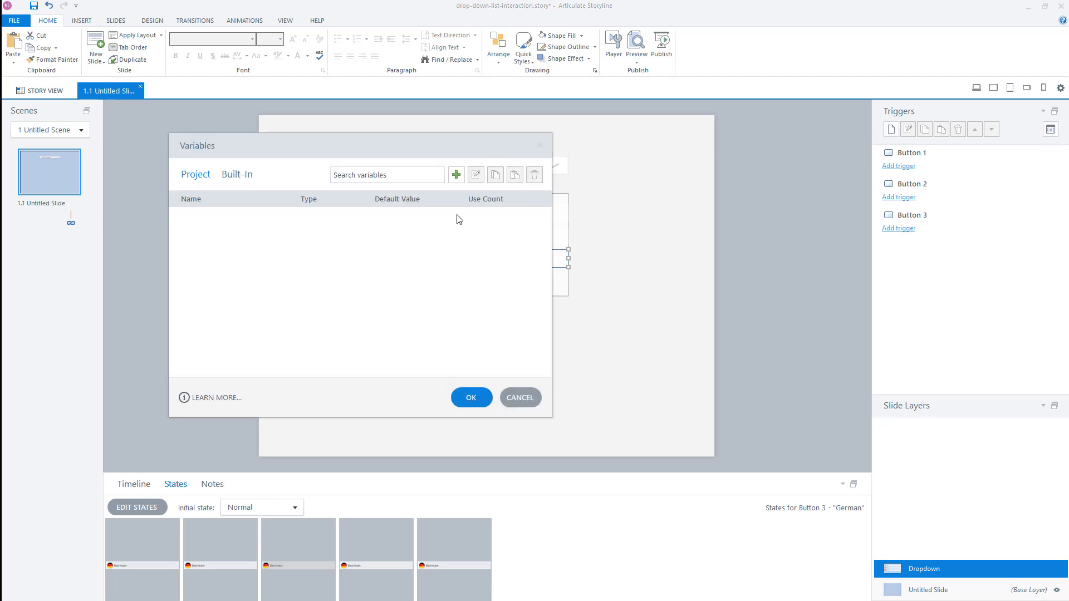
pyautogui.click(456, 175)
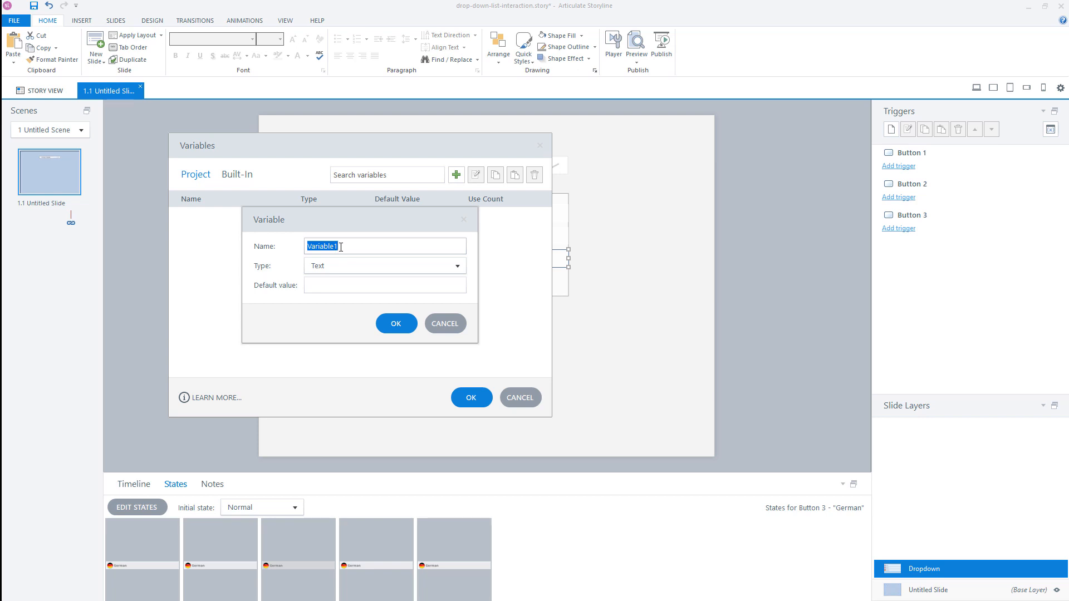
pyautogui.write('language')
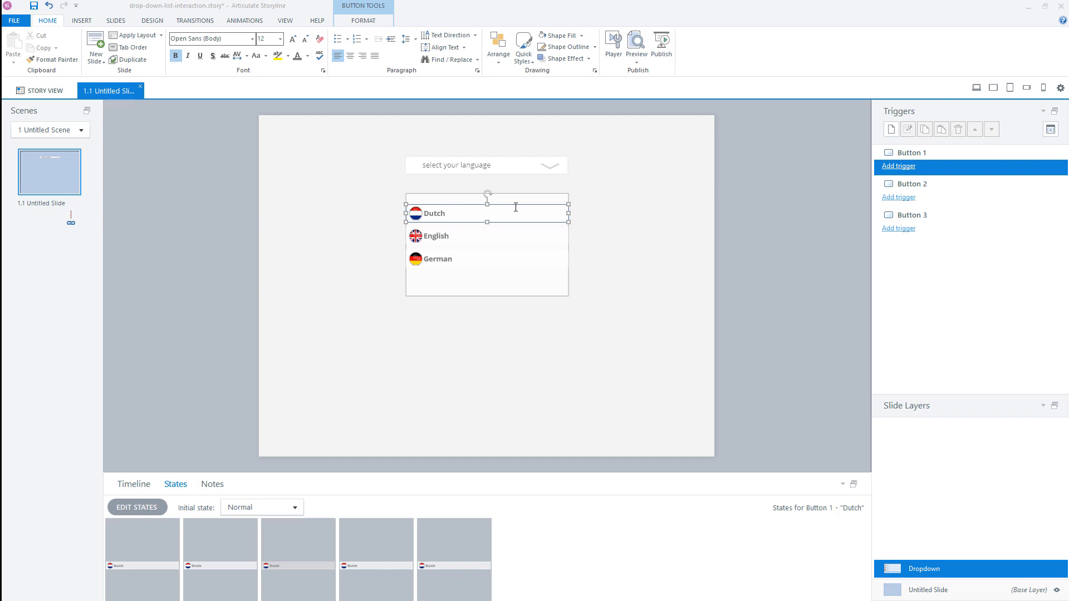
# Add a trigger to the Dutch button that sets the language variable equal to NL when the user clicks it
pyautogui.click(898, 167)
pyautogui.click(533, 293)
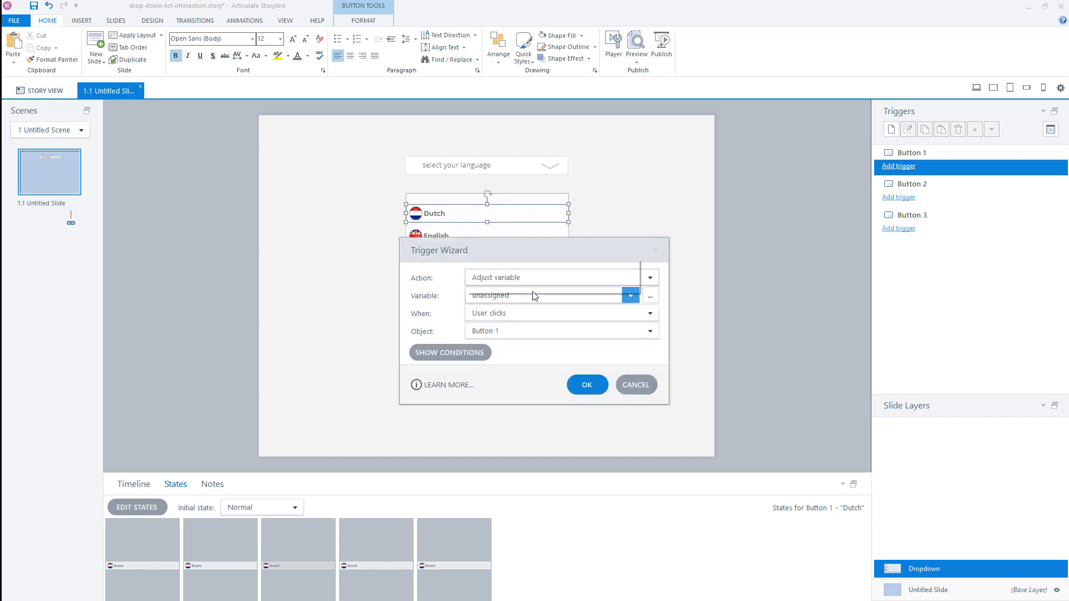
pyautogui.click(556, 256)
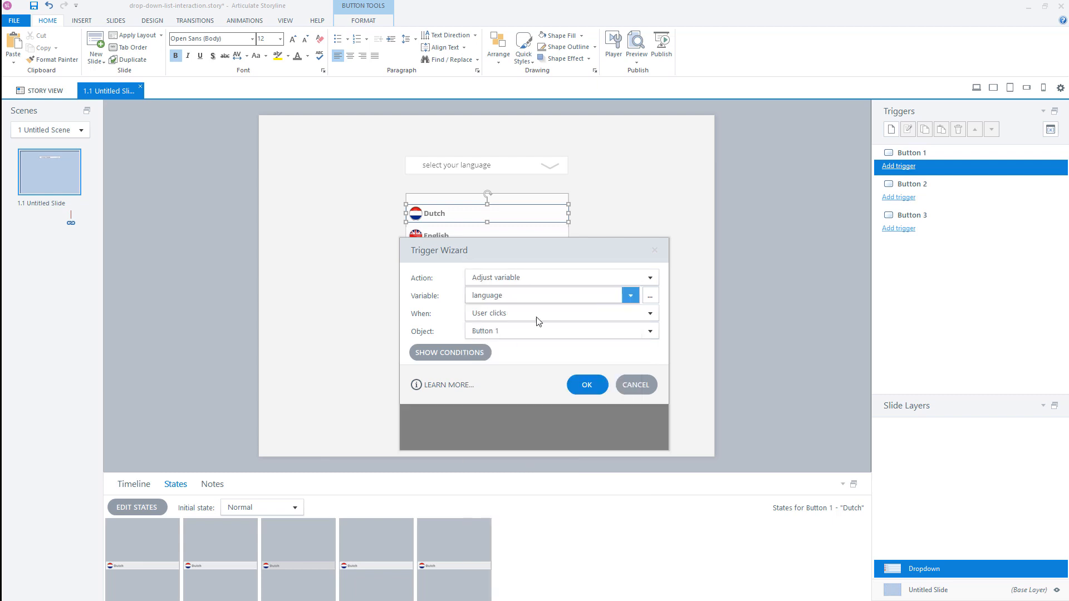
pyautogui.click(573, 336)
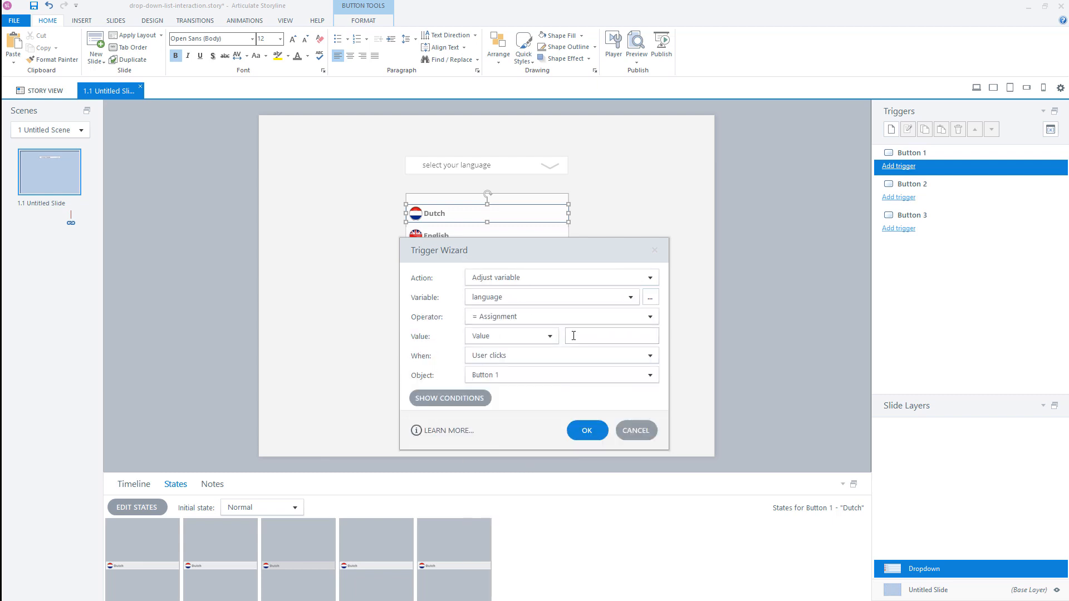
pyautogui.write('NL')
pyautogui.click(586, 429)
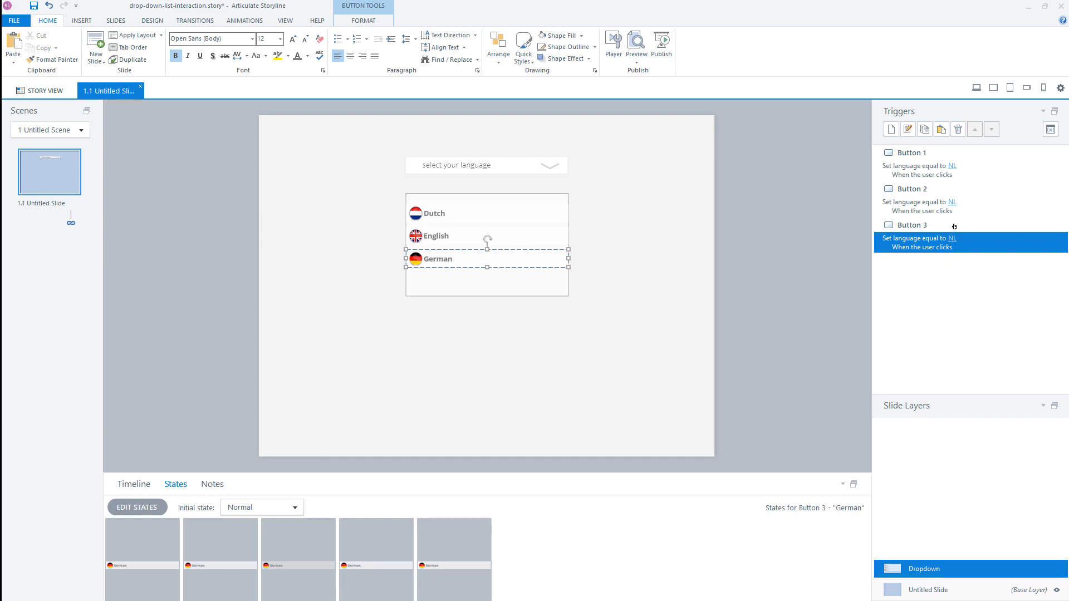
# Change the language value in the English button's trigger to UK and in the German button's trigger to DE
pyautogui.click(955, 205)
pyautogui.click(953, 200)
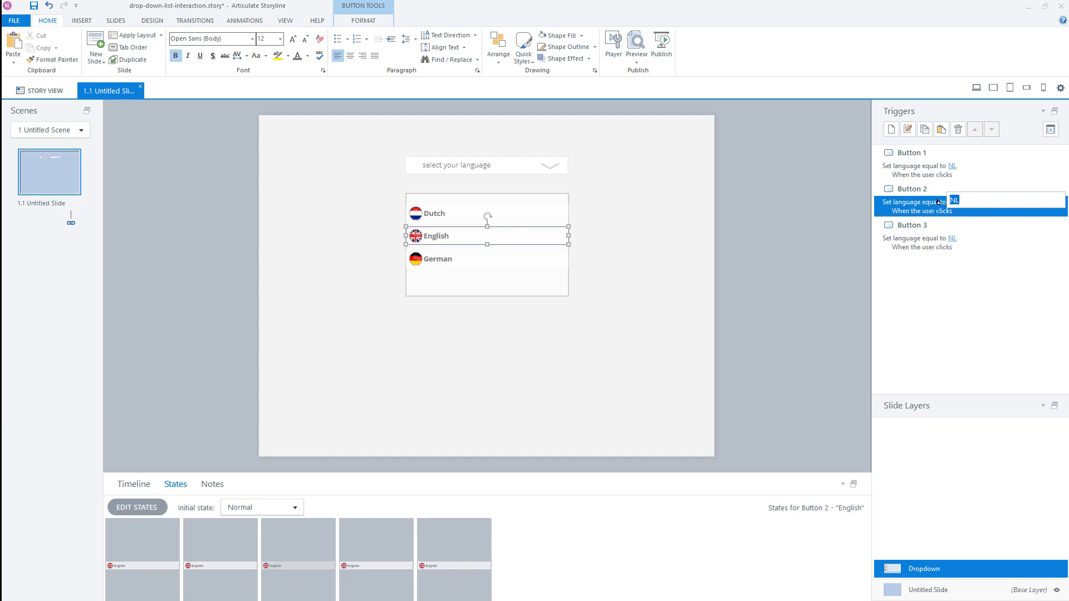
pyautogui.write('UK')
pyautogui.click(956, 239)
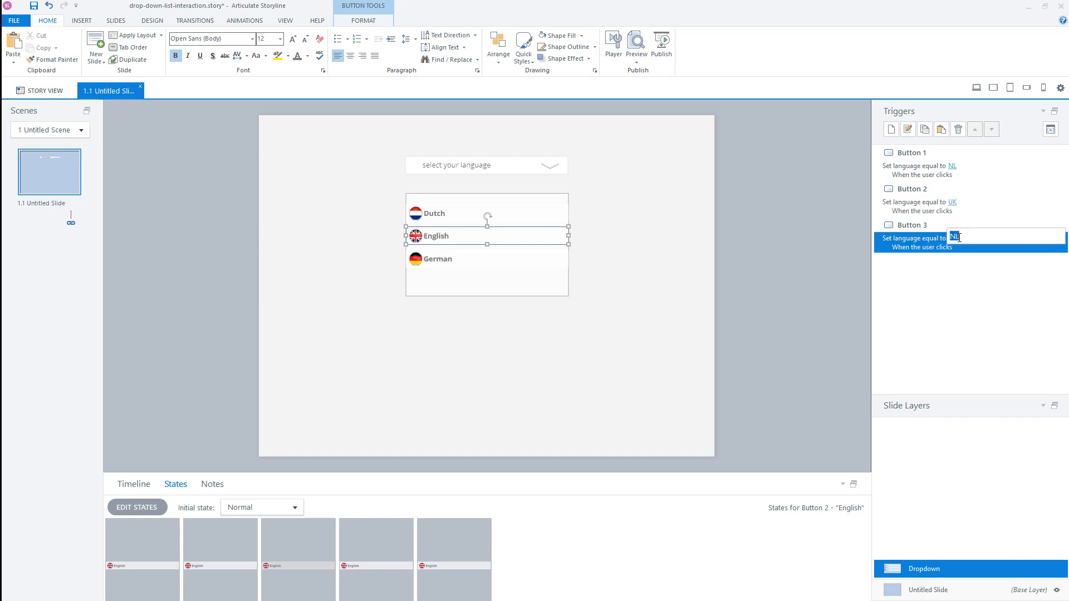
pyautogui.click(954, 238)
pyautogui.write('DE')
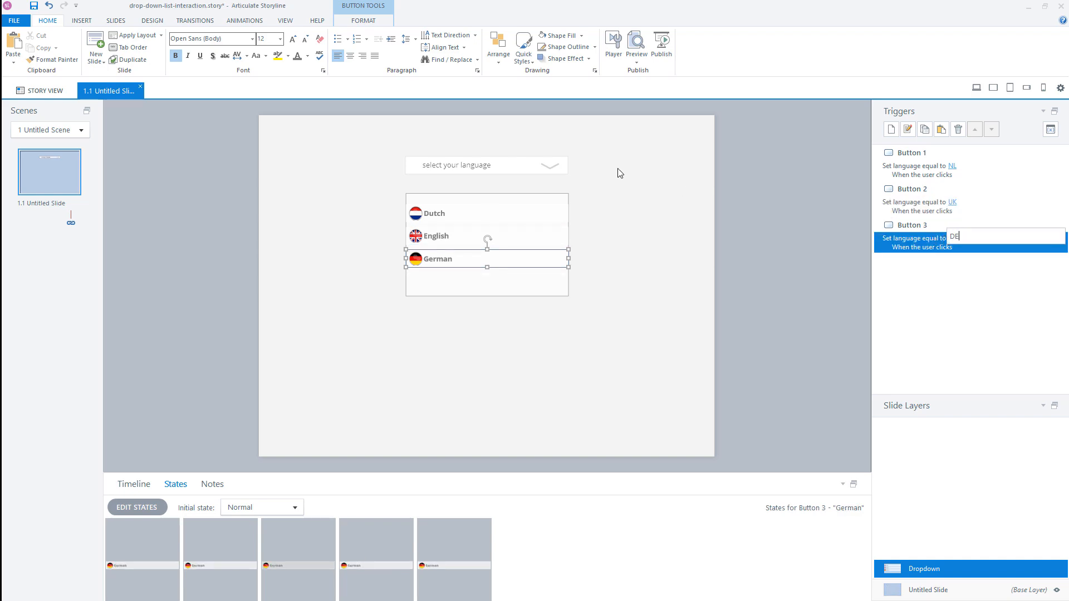
pyautogui.press('Return')
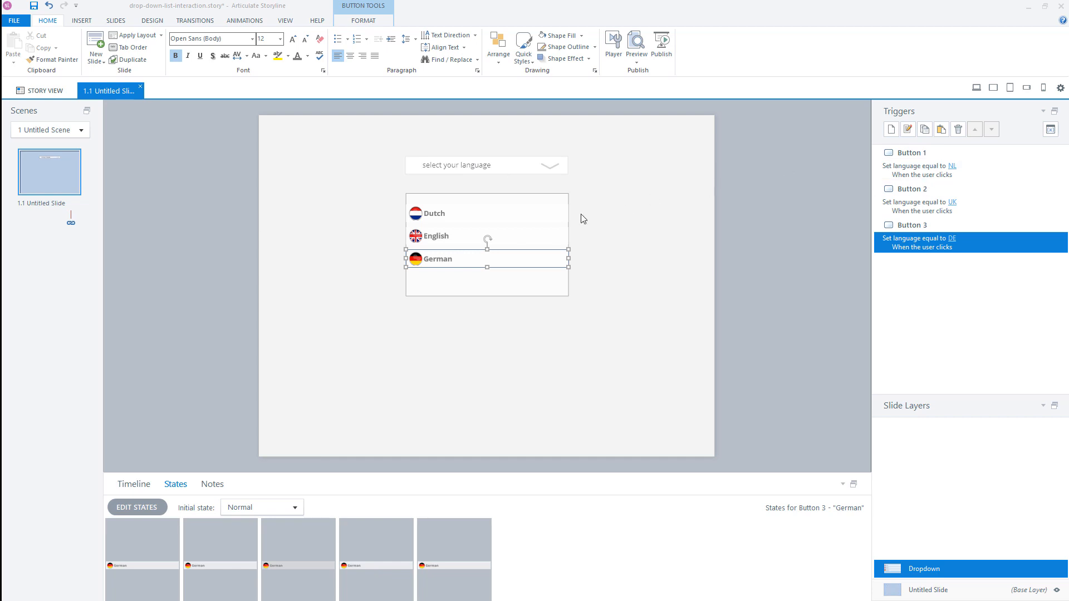
# Add a trigger to the Dutch button that changes the state of listbox to Dutch when the user clicks it
pyautogui.click(542, 205)
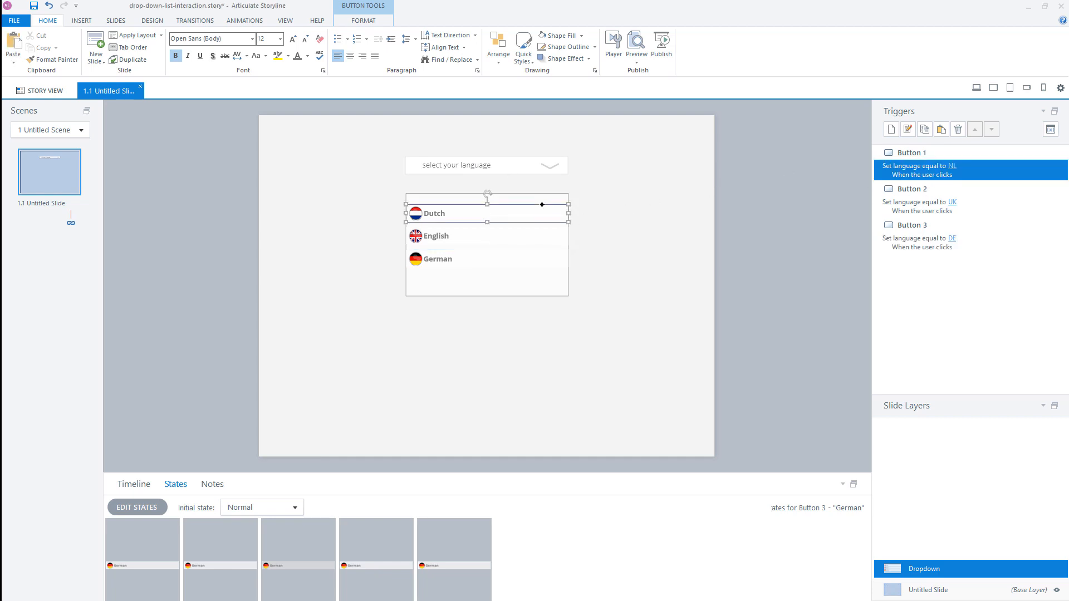
pyautogui.click(892, 131)
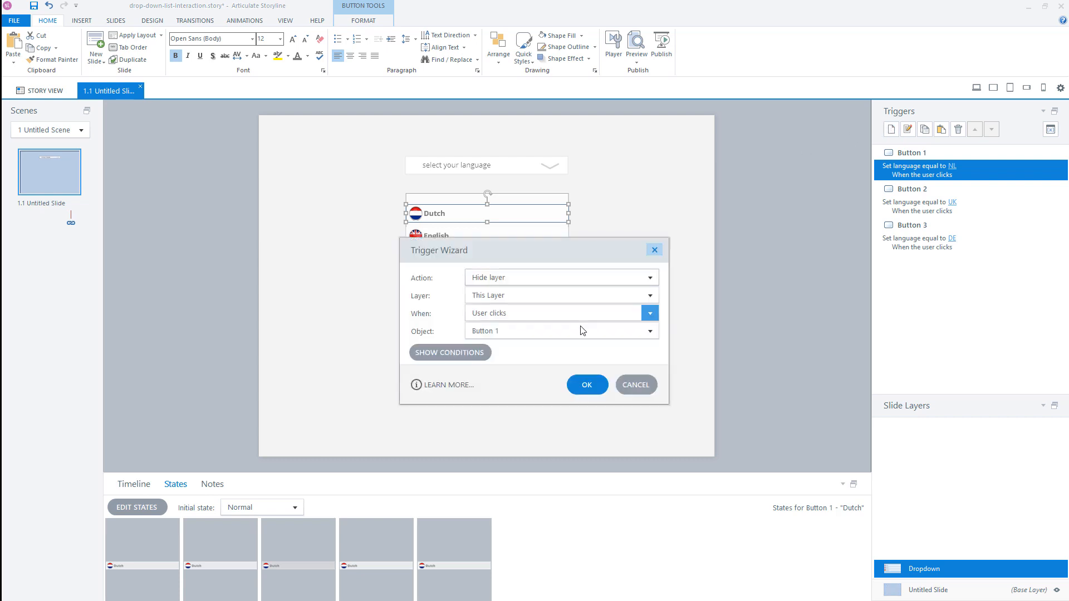
pyautogui.click(515, 279)
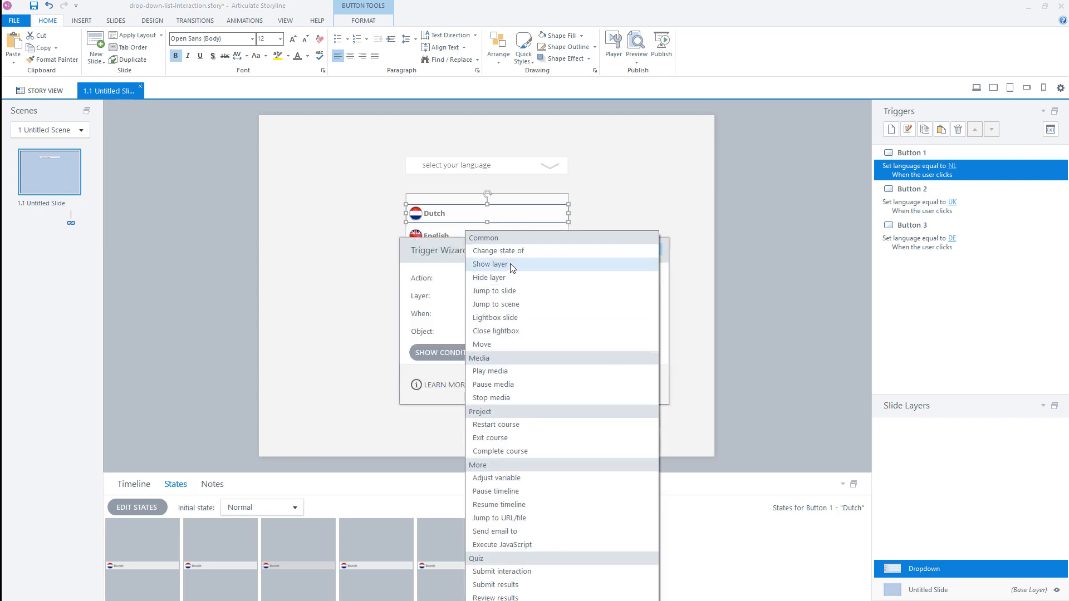
pyautogui.click(513, 254)
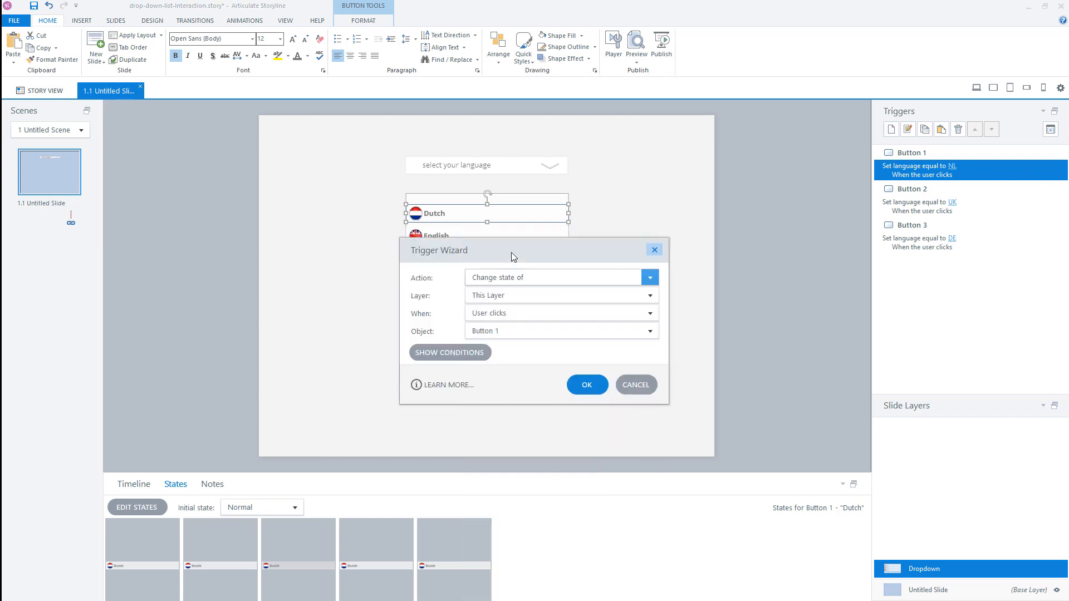
pyautogui.click(529, 298)
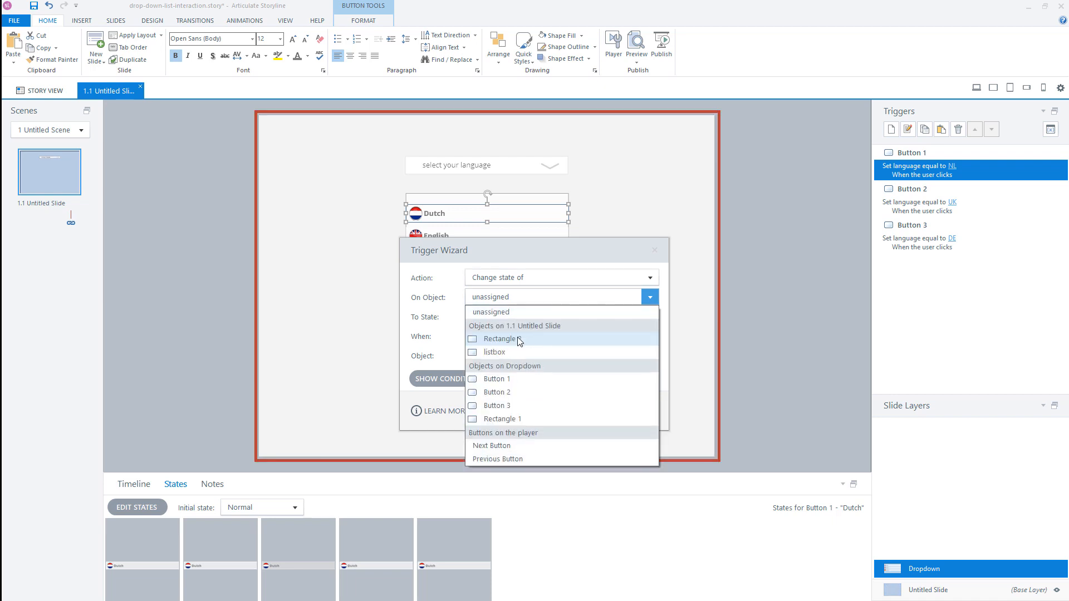
pyautogui.click(501, 352)
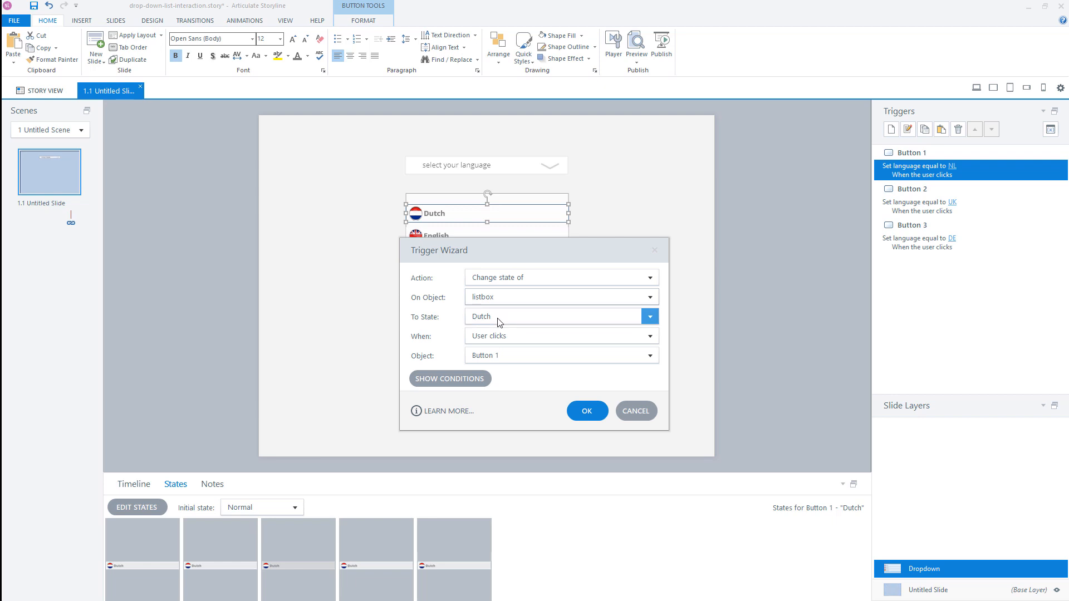
pyautogui.click(584, 410)
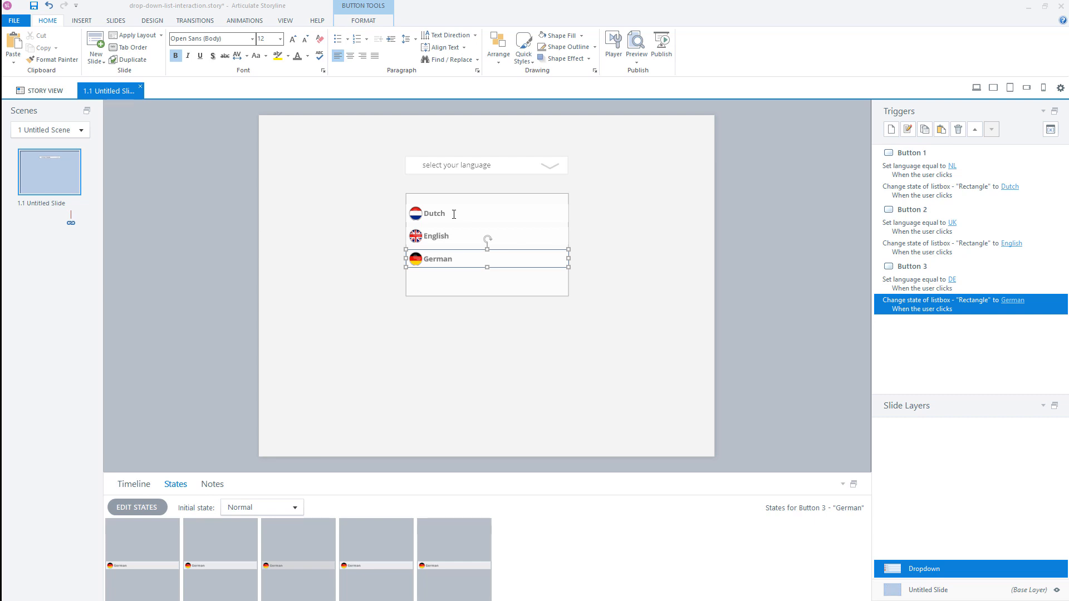
# Add a trigger to the Dutch button that hides this layer when the user clicks it
pyautogui.click(497, 209)
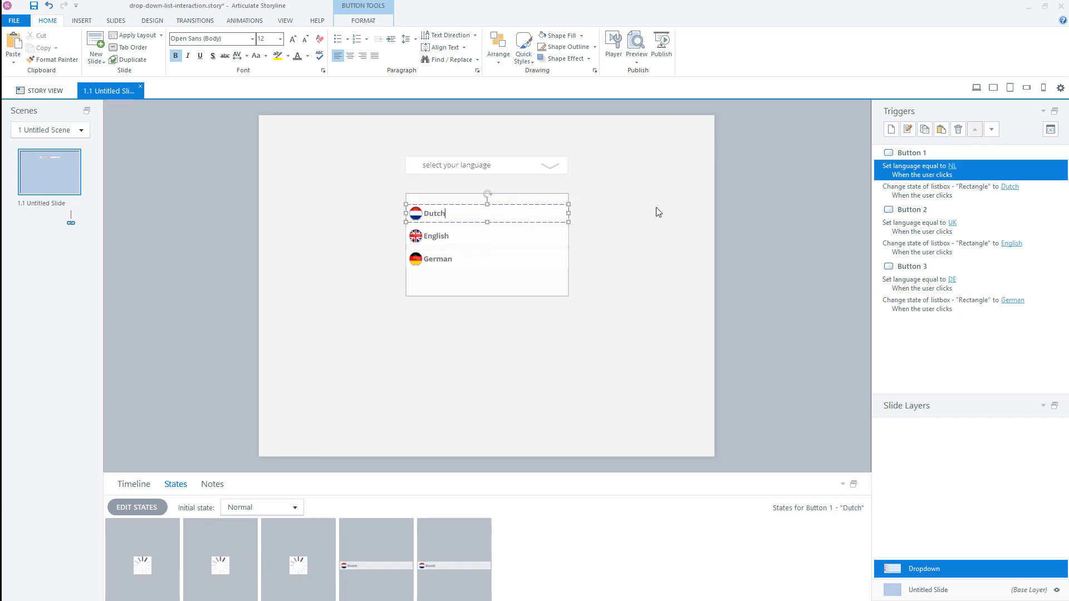
pyautogui.click(891, 129)
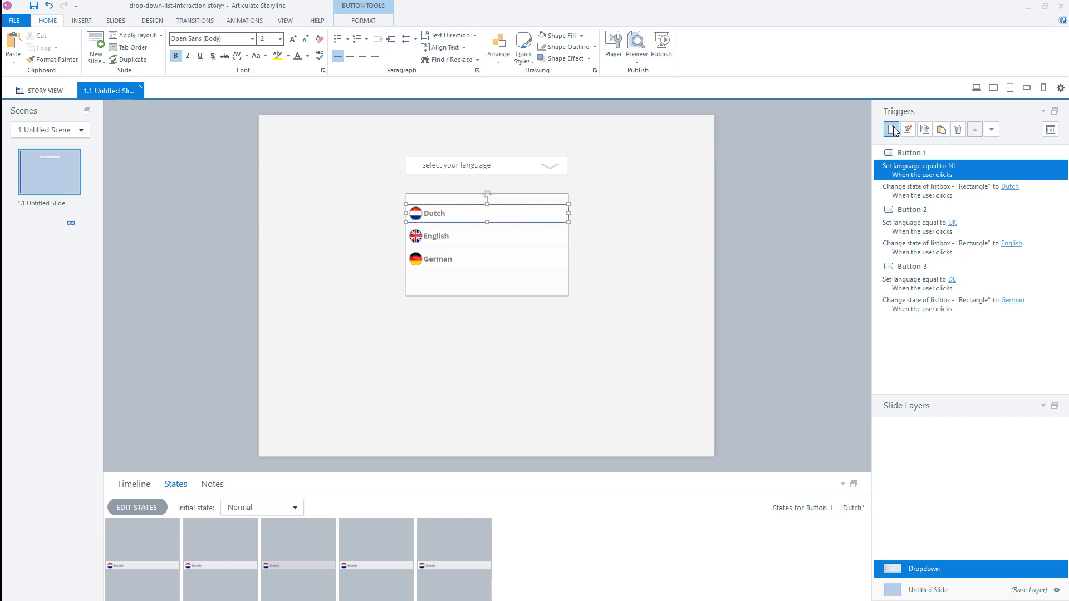
pyautogui.click(520, 273)
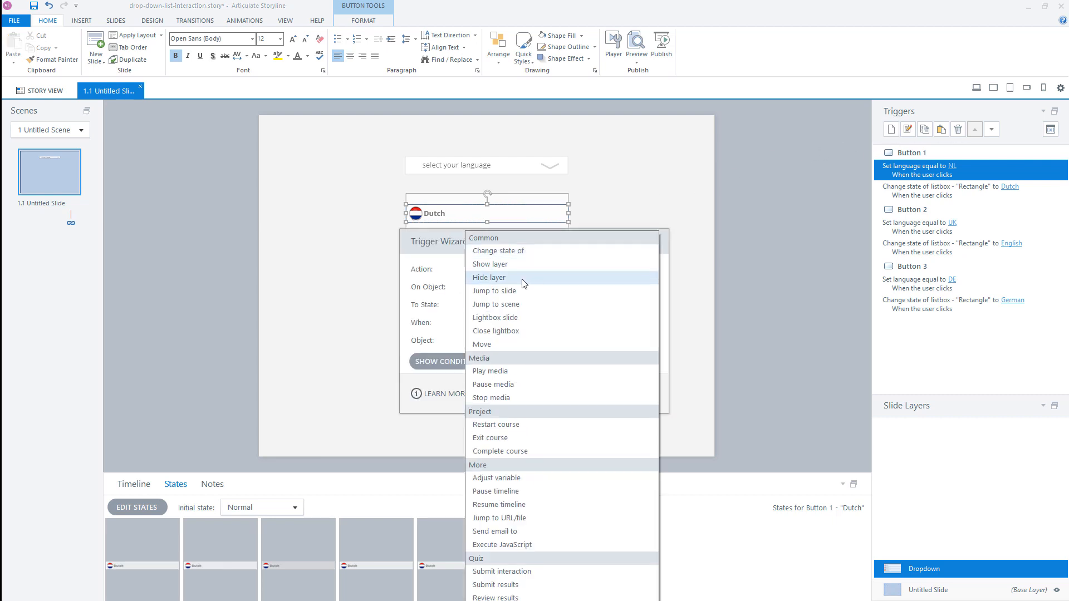
pyautogui.click(522, 279)
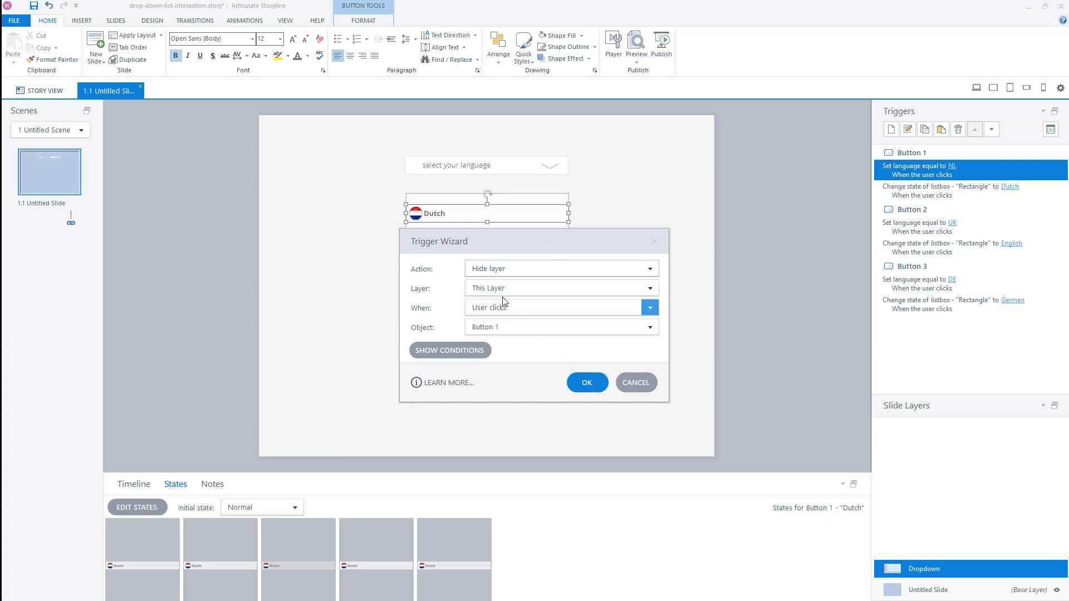
pyautogui.click(587, 383)
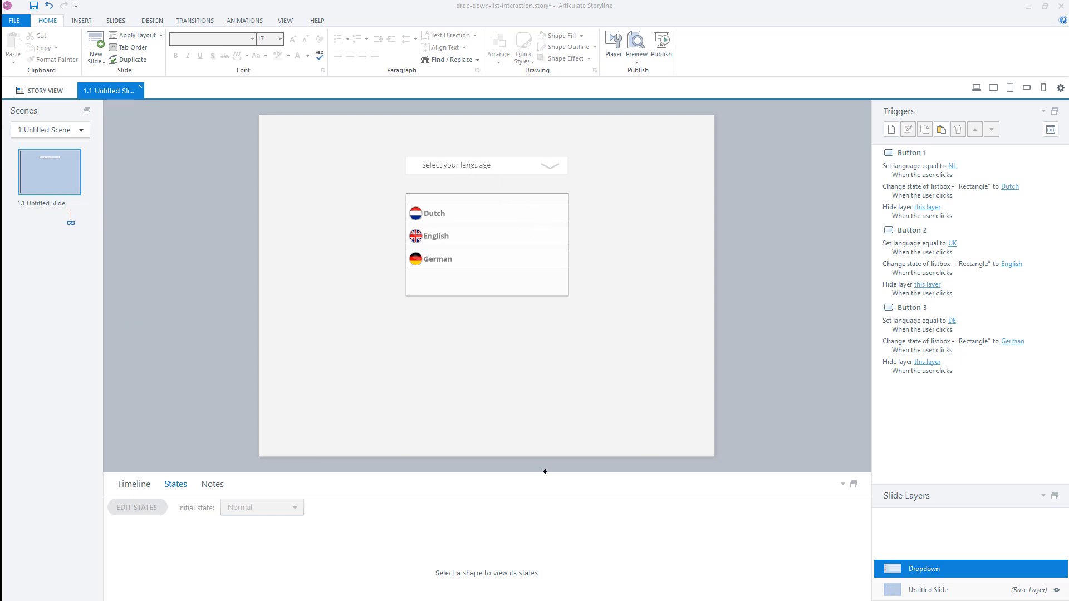
# On the base layer, add a trigger to the listbox that shows the Dropdown layer when the user clicks it
pyautogui.click(946, 590)
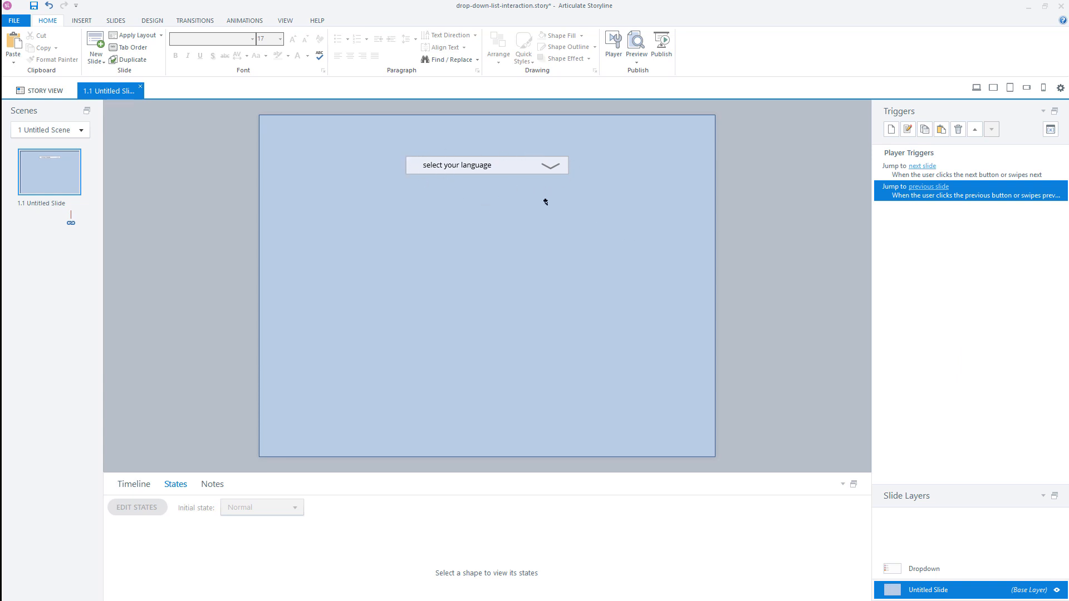
pyautogui.click(553, 166)
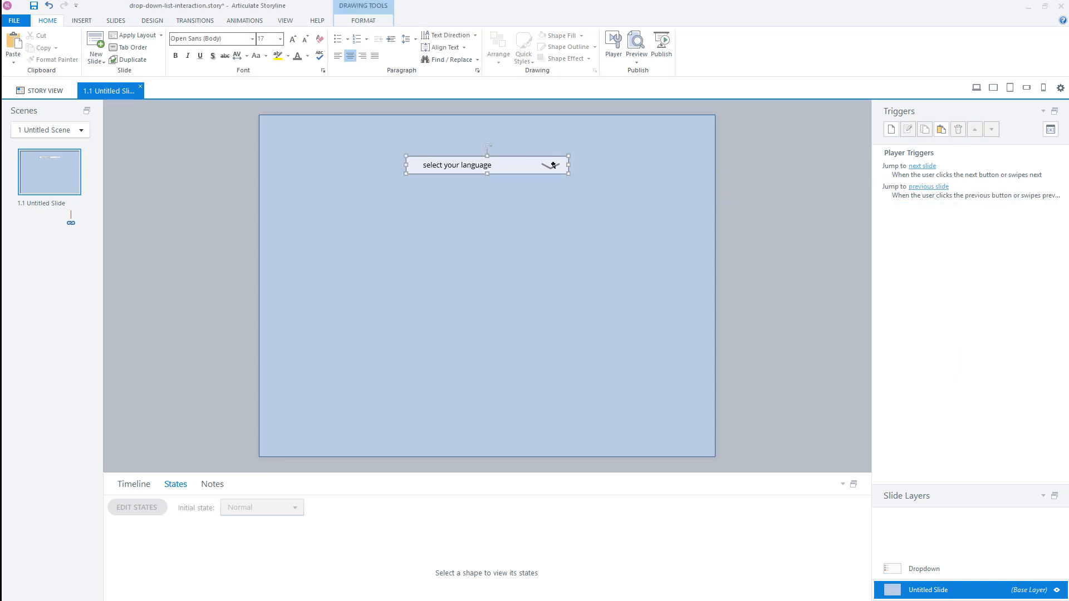
pyautogui.click(892, 129)
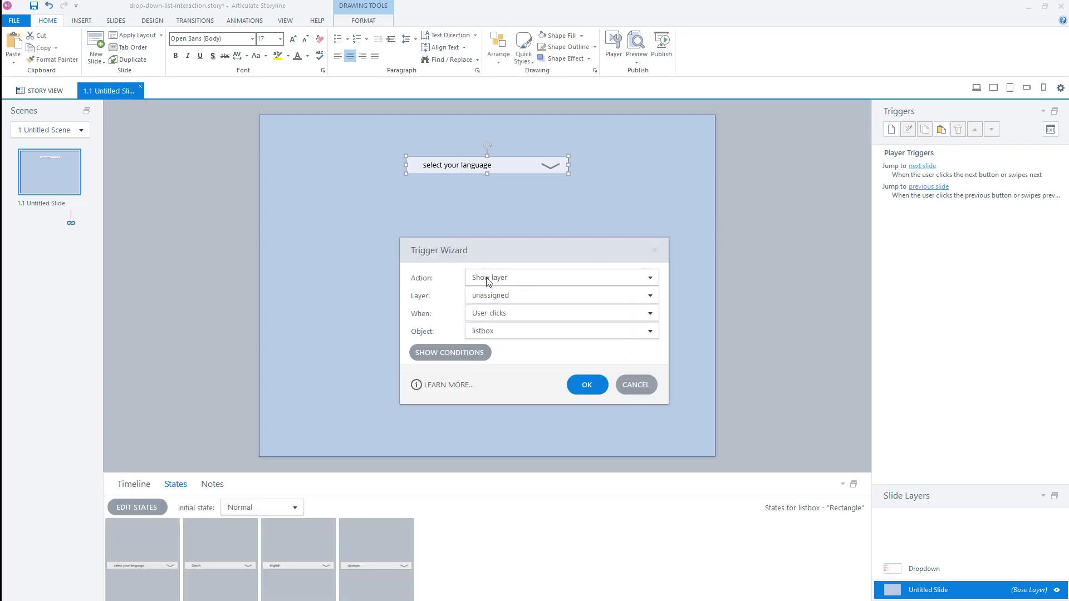
pyautogui.click(521, 295)
pyautogui.click(515, 327)
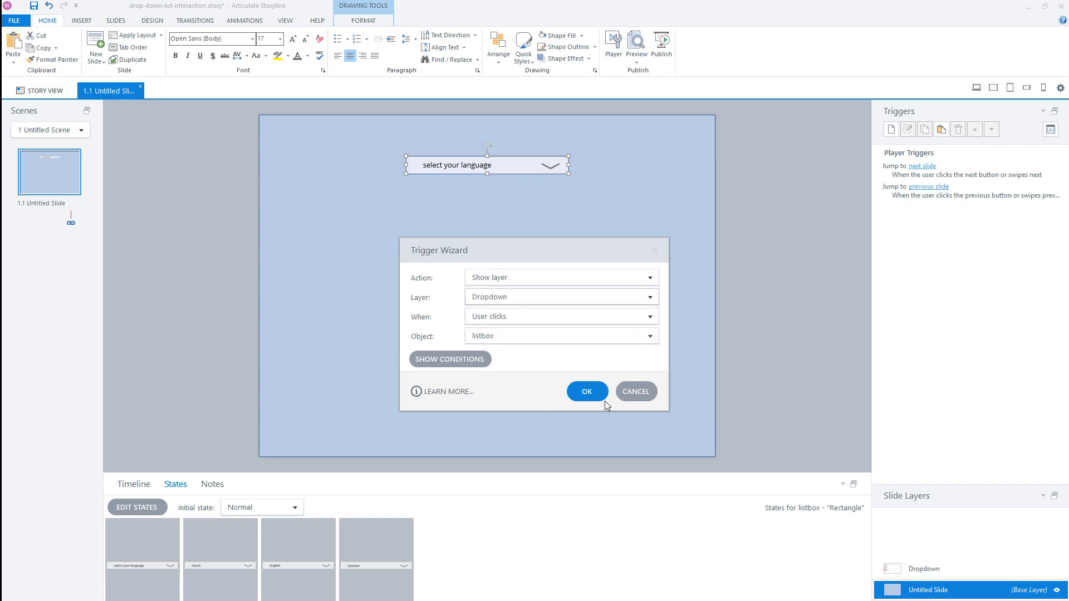
pyautogui.click(587, 391)
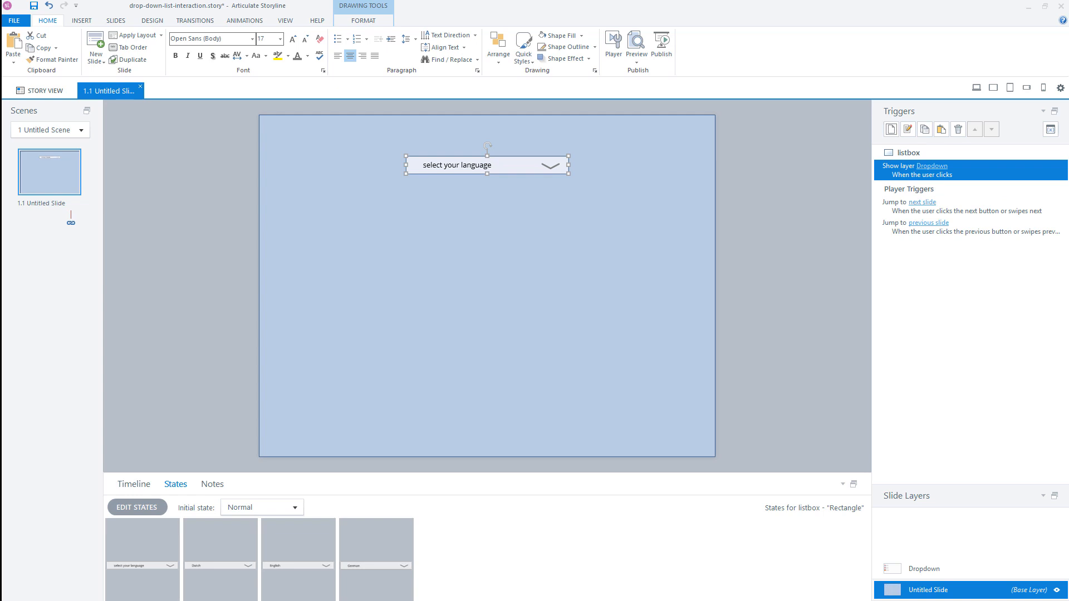
# Preview the slide and test the drop-down by opening the language list and choosing Dutch
pyautogui.press('F12')
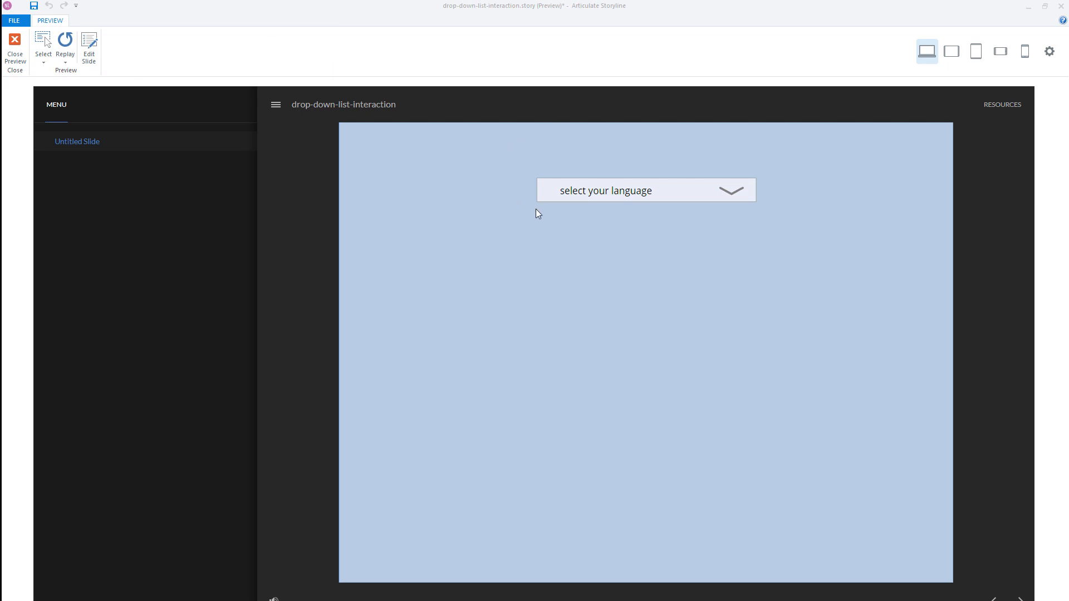
pyautogui.click(664, 192)
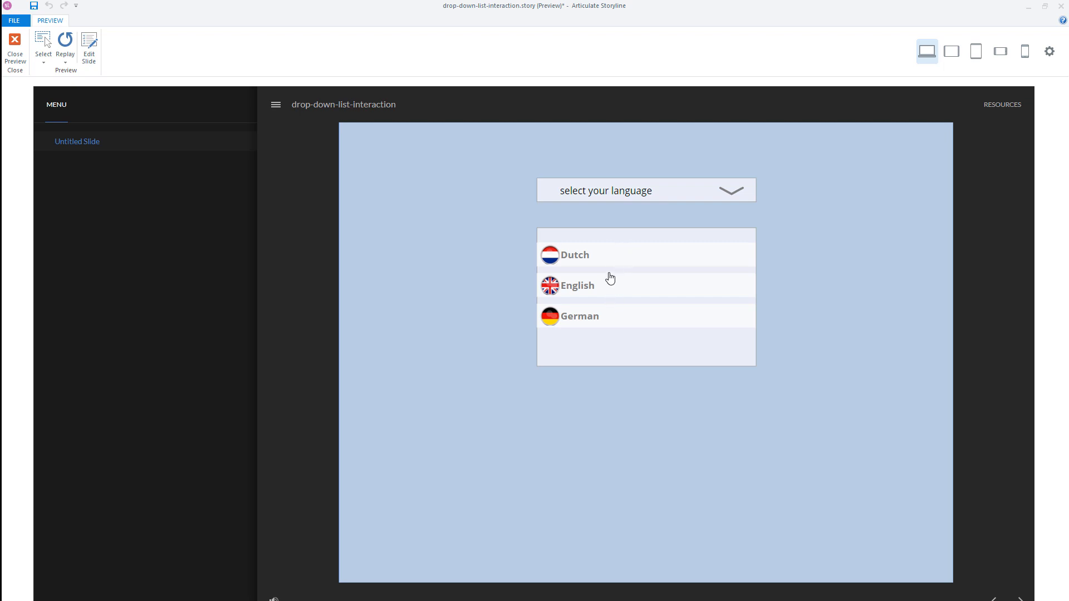
pyautogui.click(591, 258)
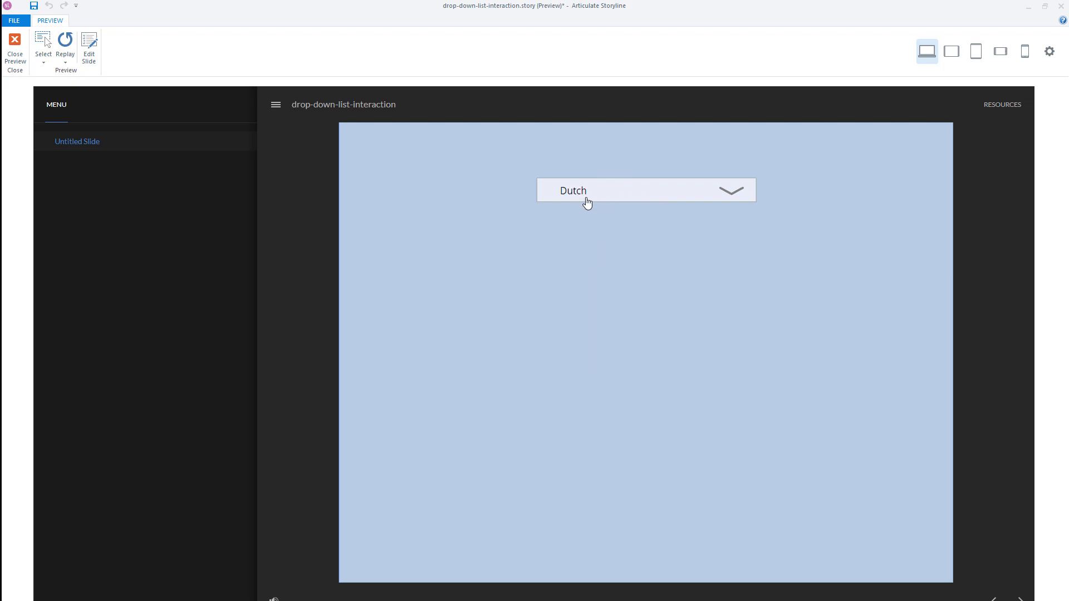